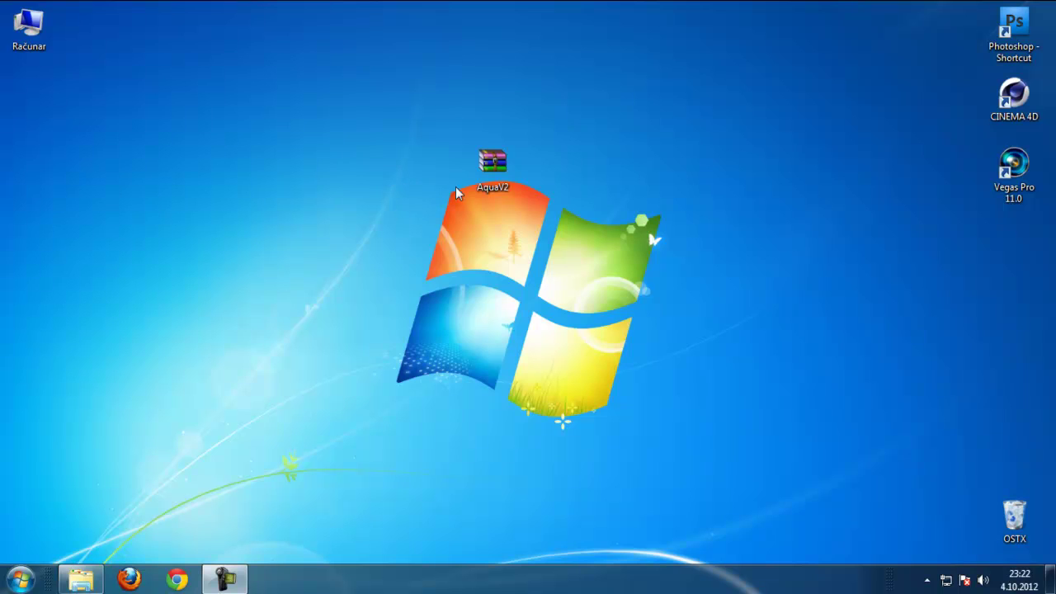
Extract AquaV2.rar onto the desktop using Extract Here
right_click(486, 173)
left_click(513, 219)
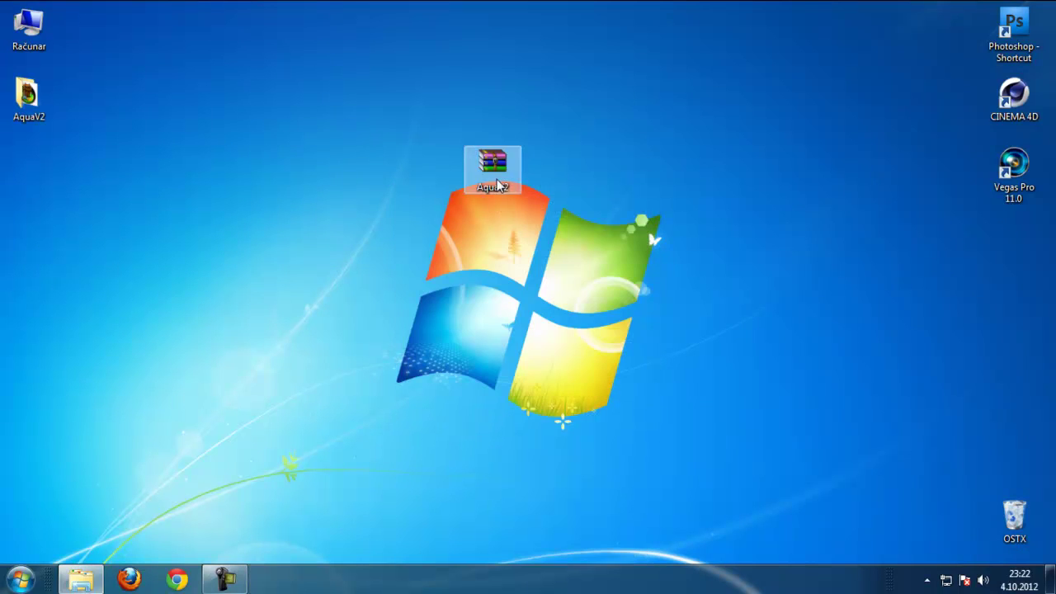
Open the extracted AquaV2 folder and launch the AquaV2.exe visual style installer
left_click_drag(495, 173, 99, 45)
double_click(29, 97)
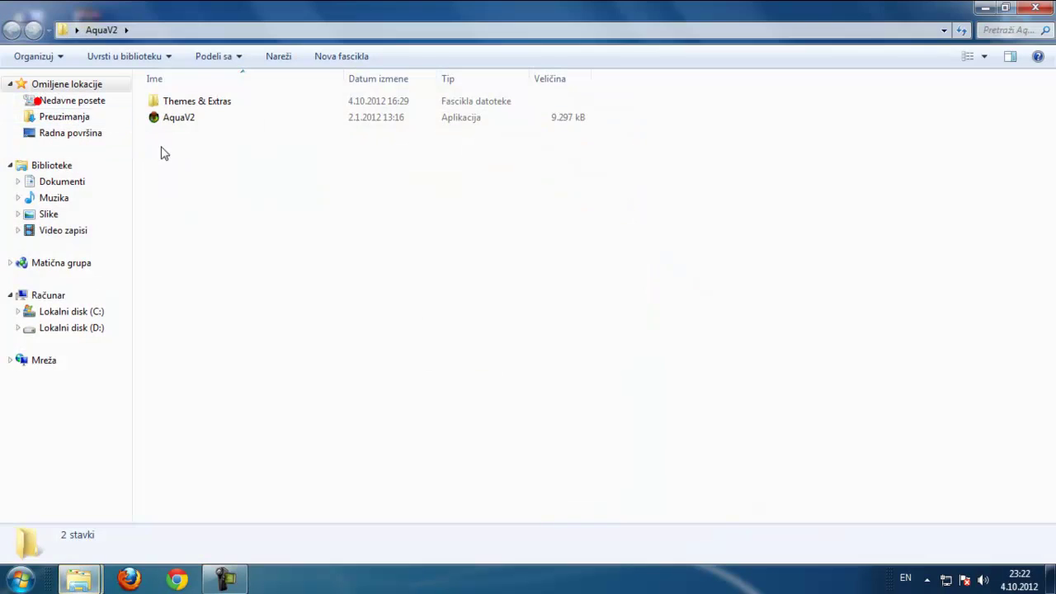
left_click(196, 119)
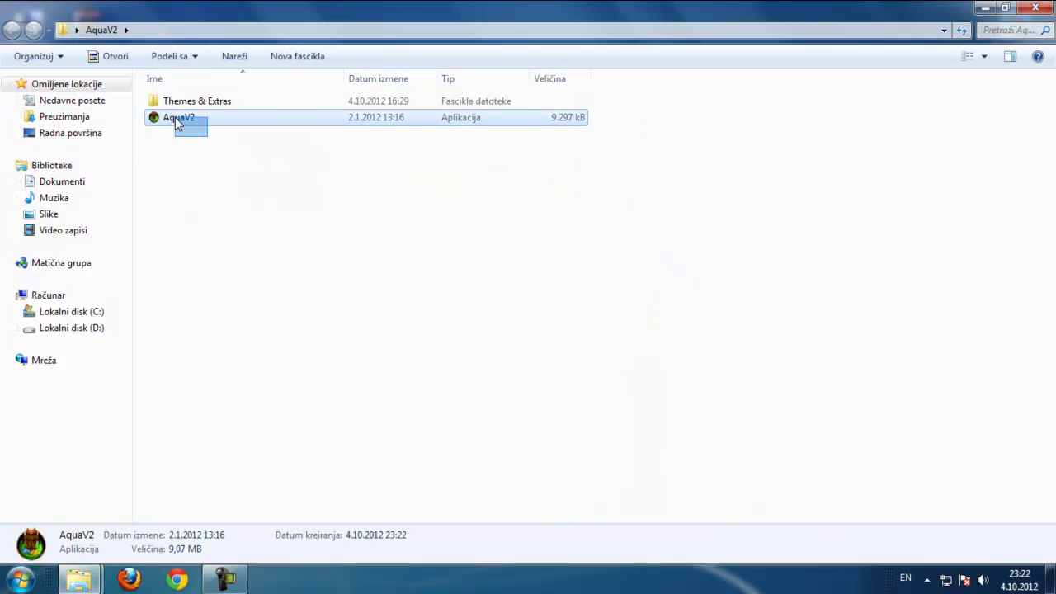
double_click(177, 121)
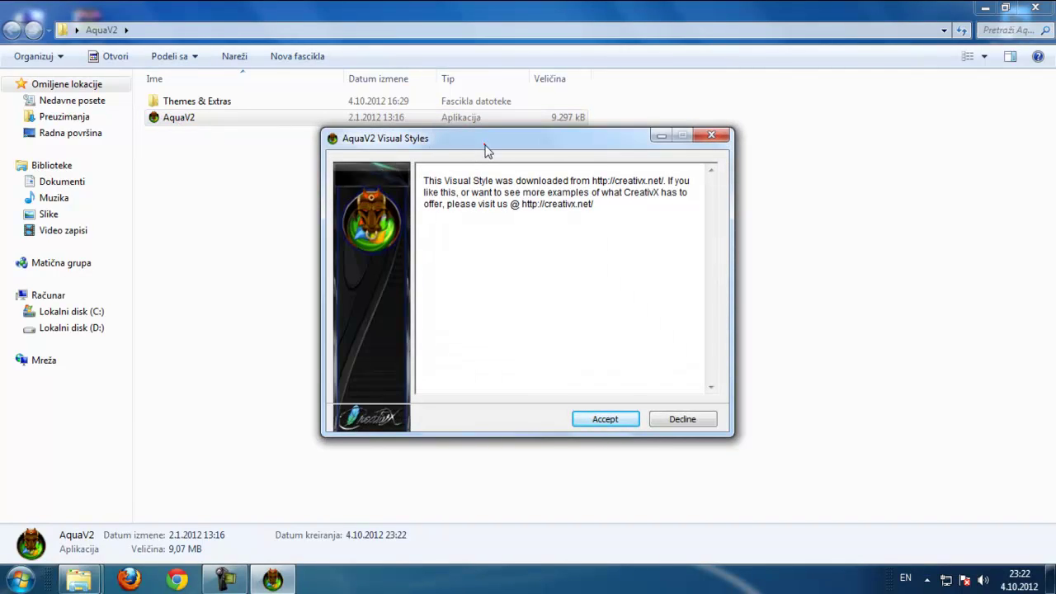
Accept the installer's licence terms, then close the installer without extracting
left_click_drag(485, 145, 415, 143)
left_click(533, 405)
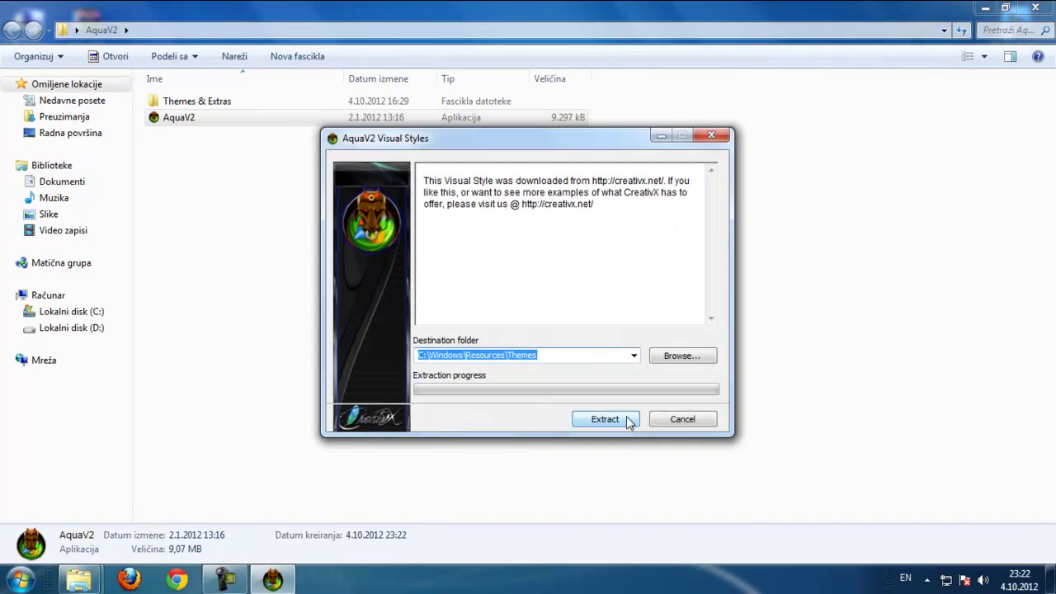
left_click_drag(581, 152, 556, 141)
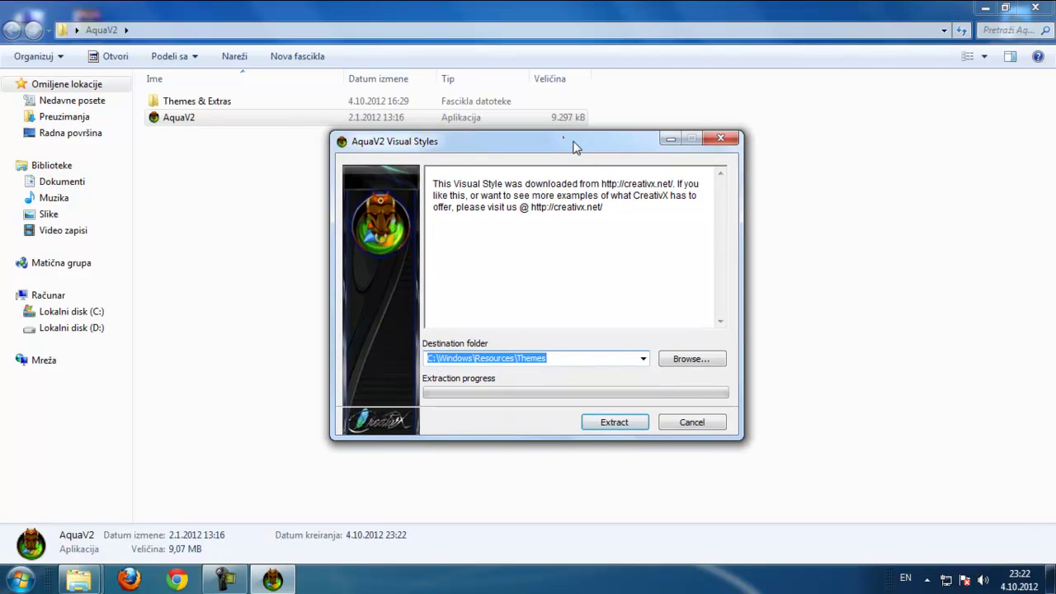
left_click(697, 144)
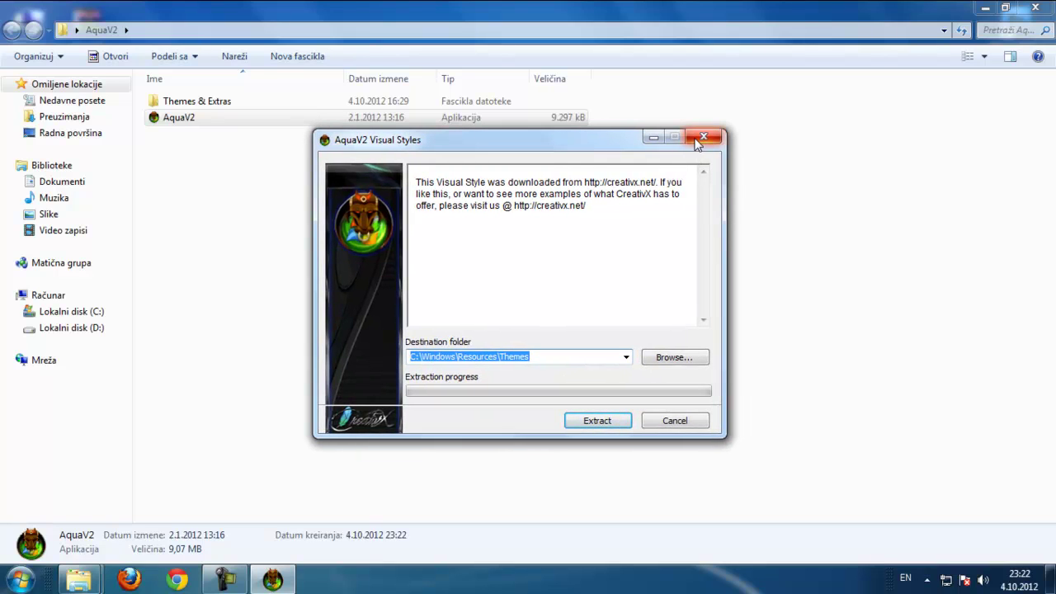
Refresh the AquaV2 folder listing twice
right_click(361, 156)
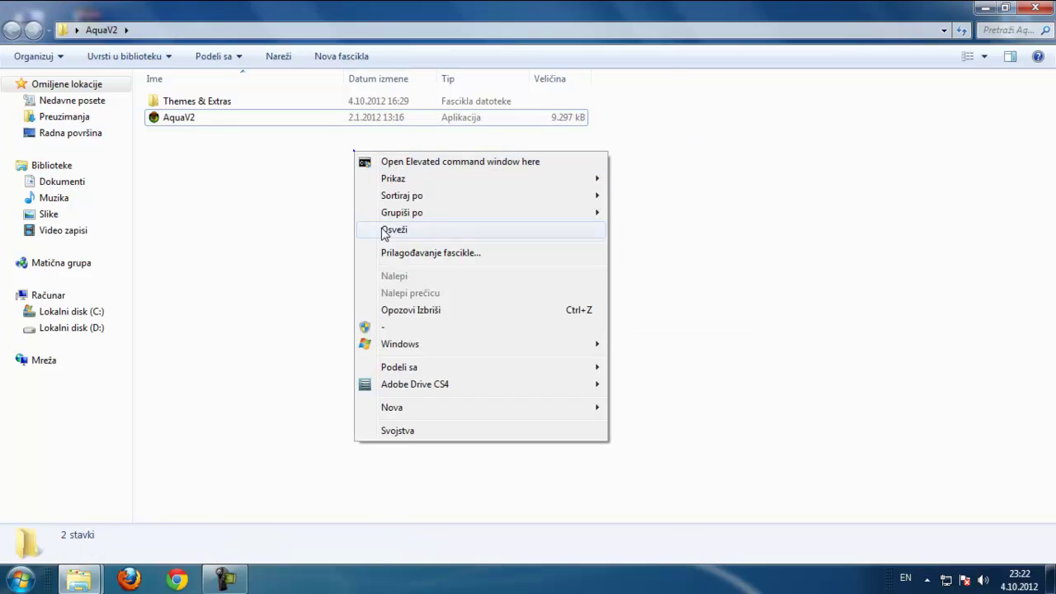
left_click(386, 229)
right_click(390, 271)
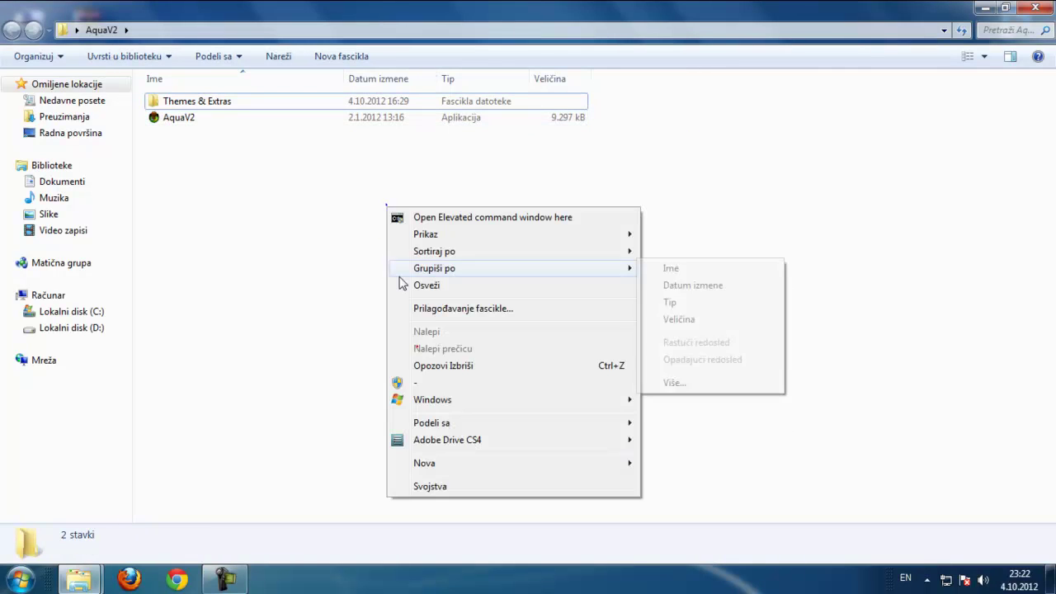
left_click(401, 351)
Copy all three items from Themes & Extras > Themes
double_click(235, 104)
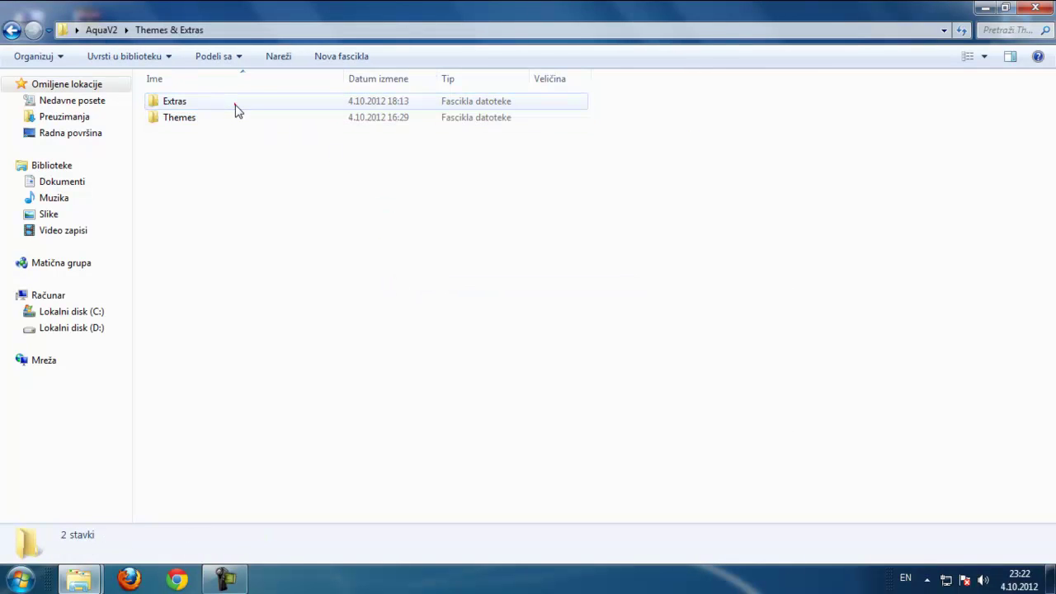
double_click(189, 116)
left_click_drag(212, 180, 177, 101)
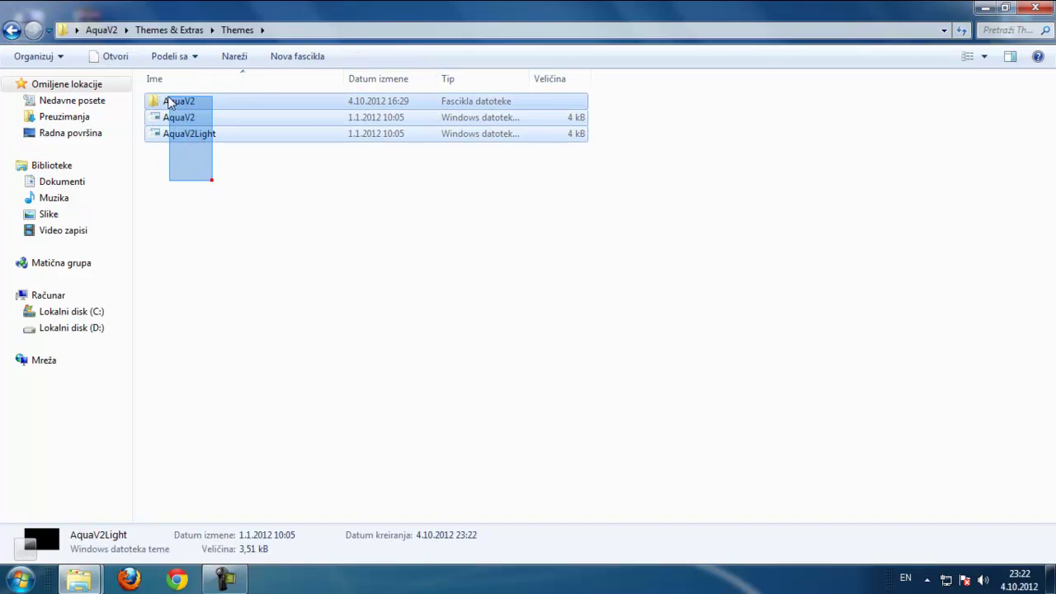
right_click(179, 101)
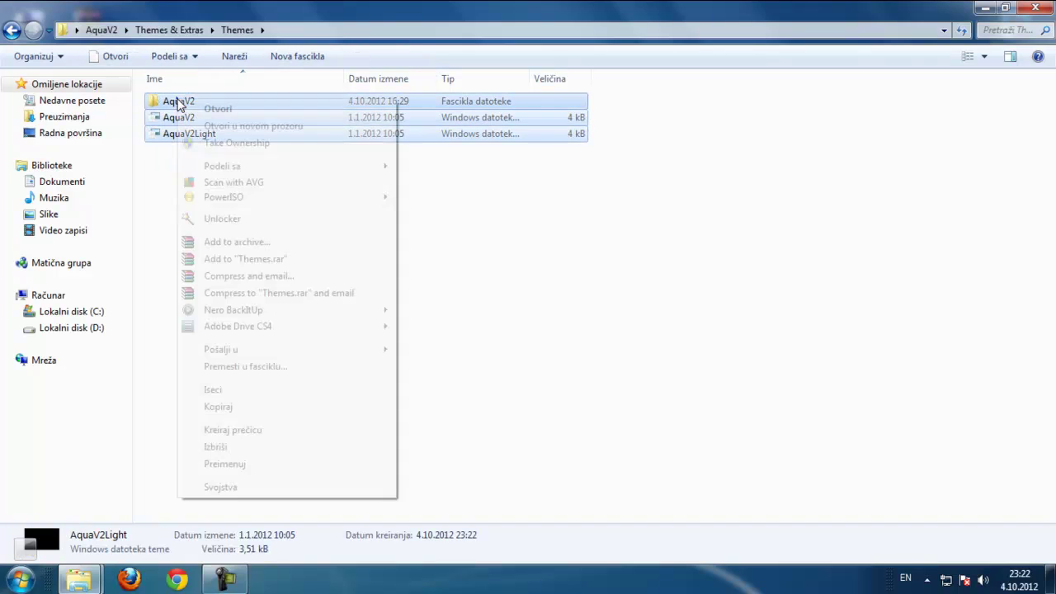
left_click(229, 409)
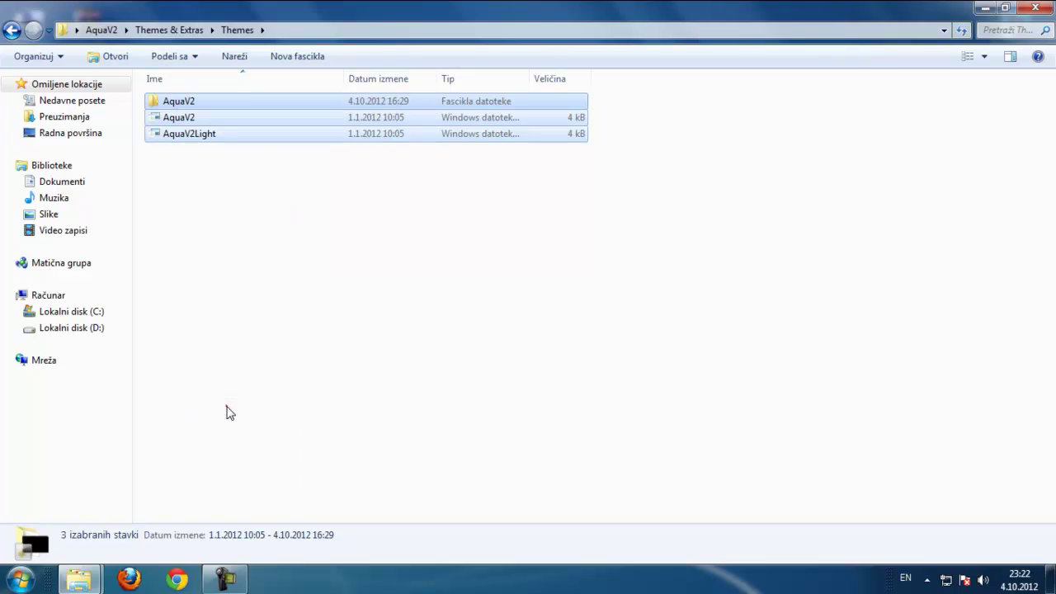
Paste the copied theme items into C:\Windows\Resources\Themes and minimise Explorer
left_click(94, 314)
left_click(183, 182)
double_click(184, 182)
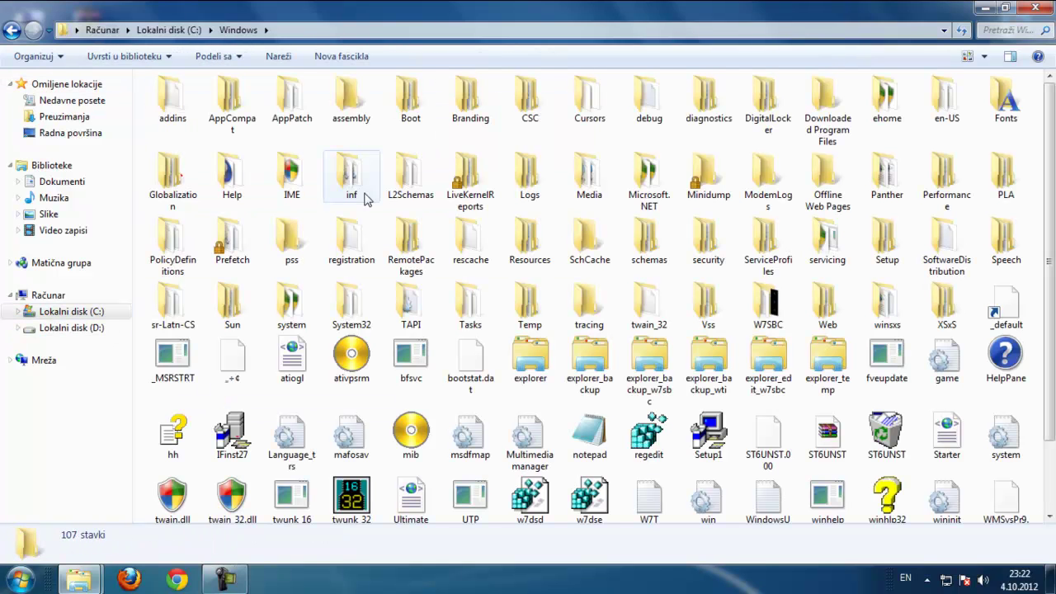
double_click(519, 261)
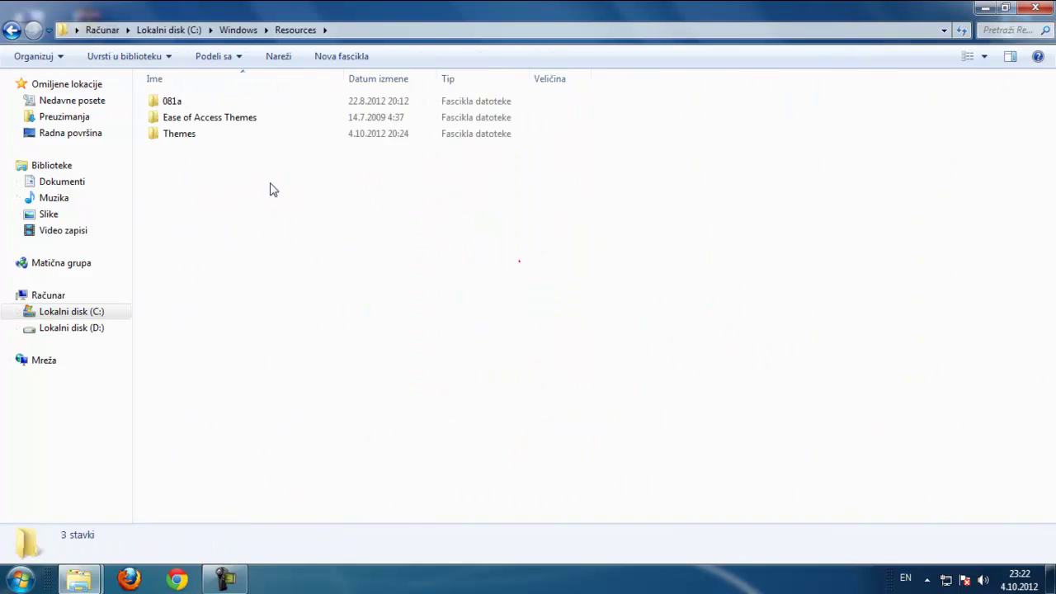
double_click(198, 135)
right_click(688, 188)
left_click(691, 314)
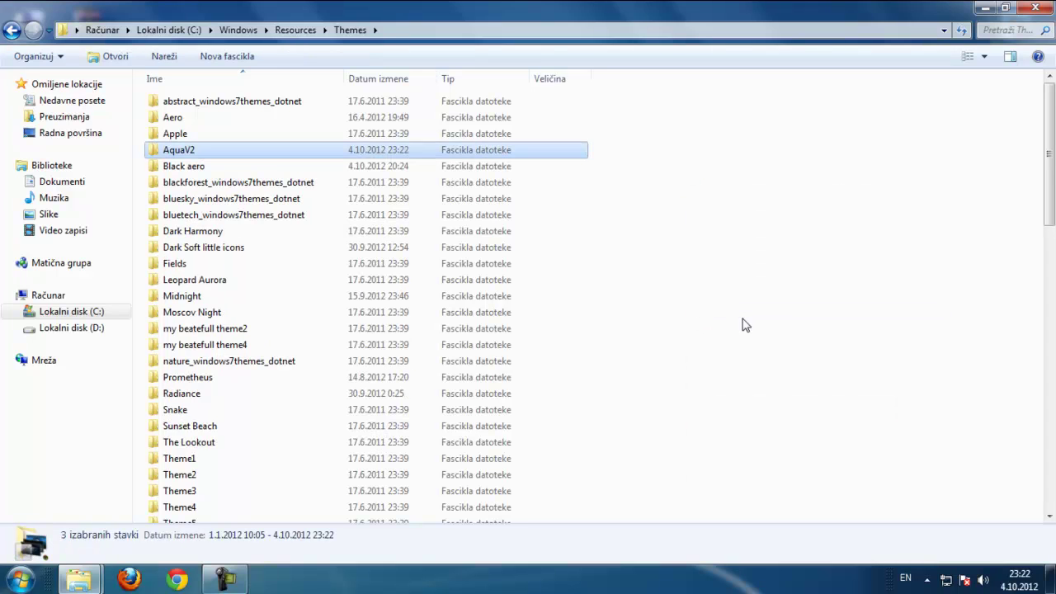
left_click(983, 8)
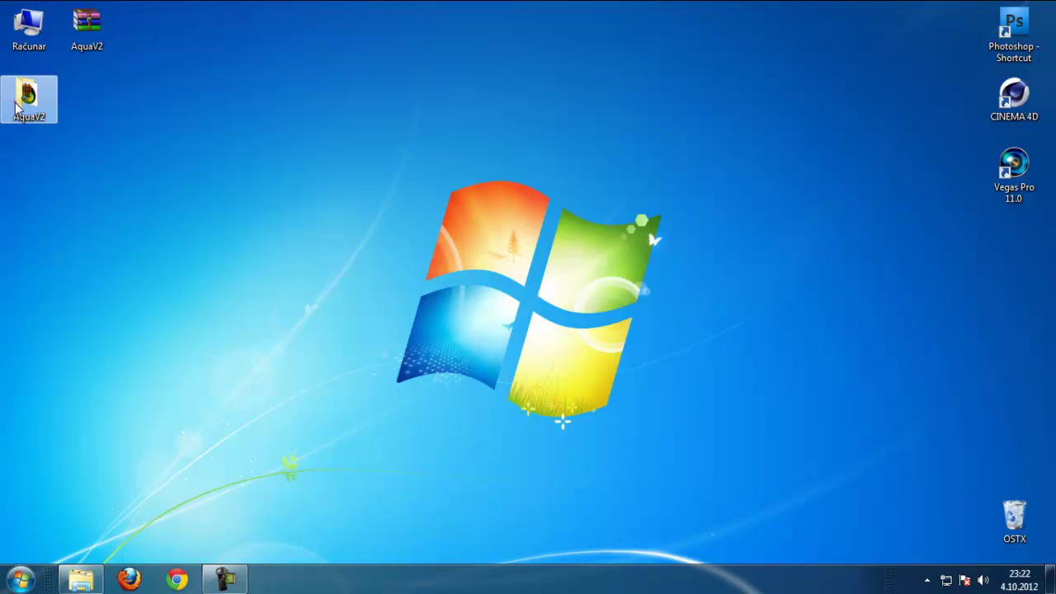
Navigate from the AquaV2 desktop folder into Extras > UniversalThemePatcher_20090409
double_click(16, 108)
double_click(176, 104)
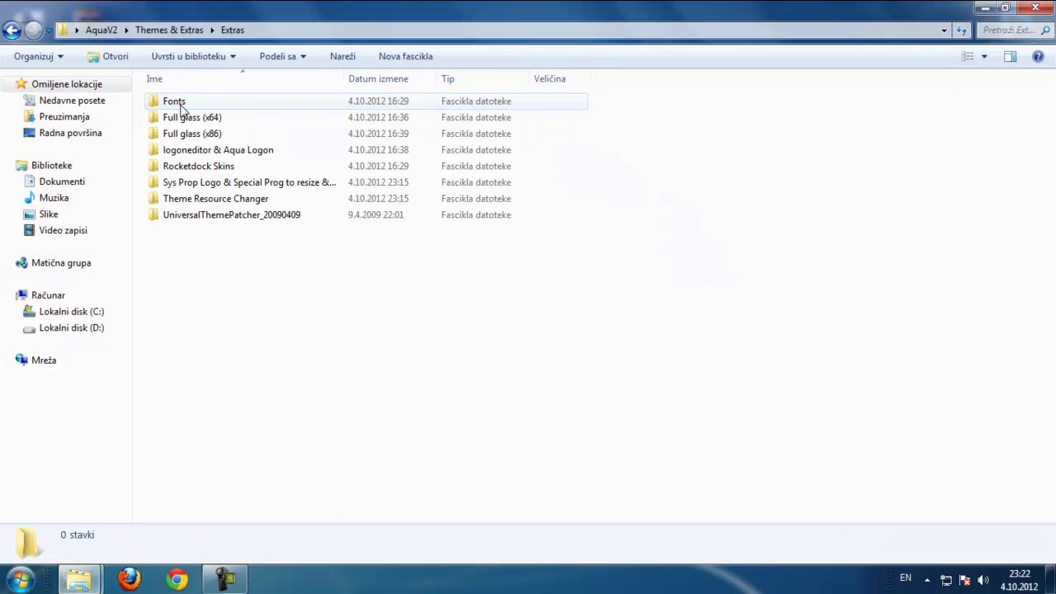
left_click_drag(240, 247, 229, 236)
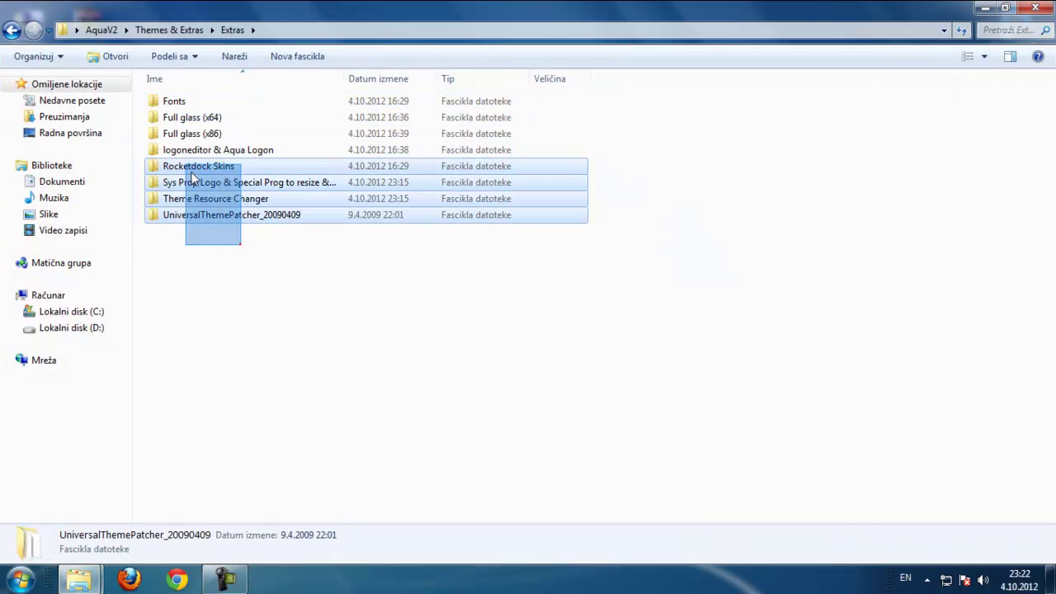
left_click(229, 236)
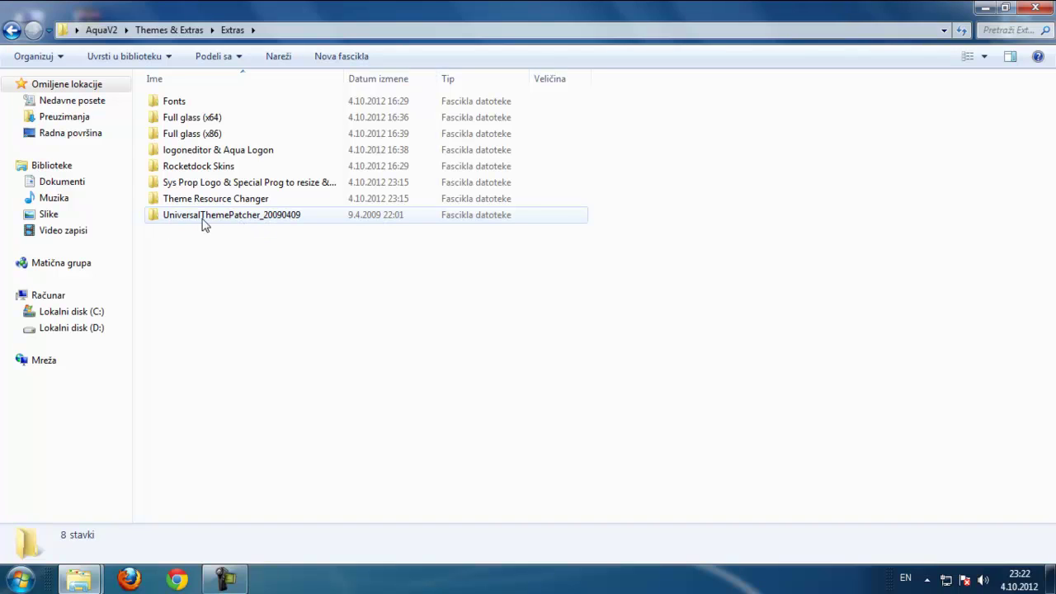
double_click(211, 218)
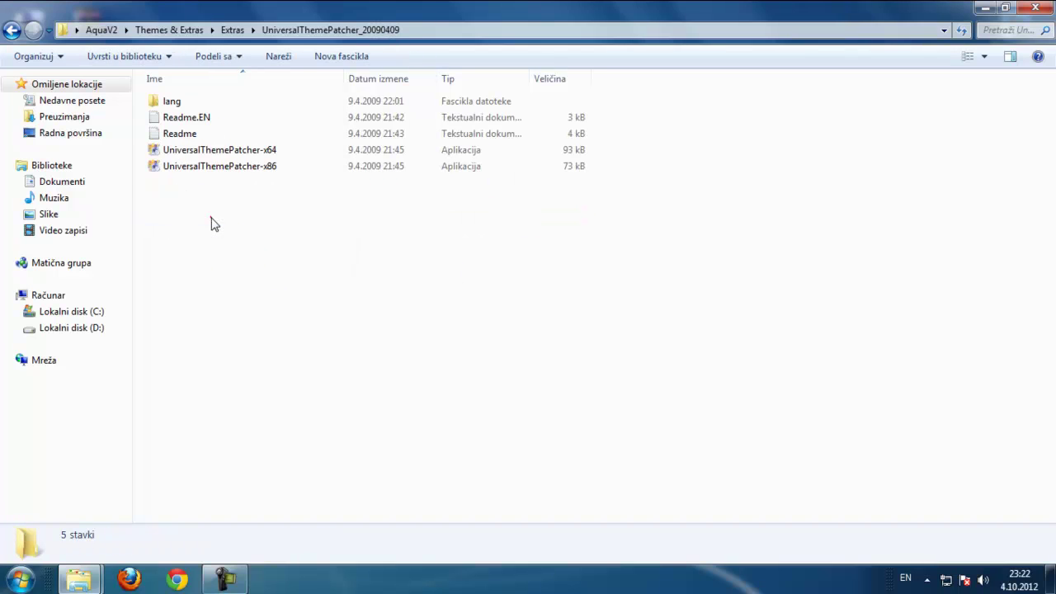
Launch UniversalThemePatcher-x86, keep the default language and confirm with Da
mouse_move(186, 206)
left_mouse_down()
mouse_move(229, 181)
mouse_move(207, 217)
left_mouse_up()
left_click(219, 168)
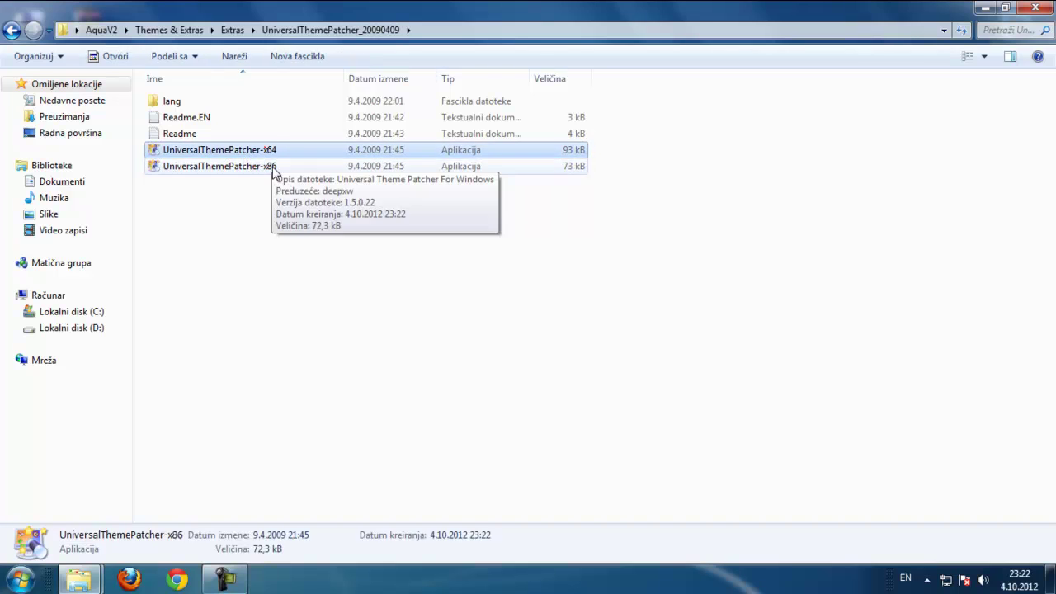
left_click(262, 154)
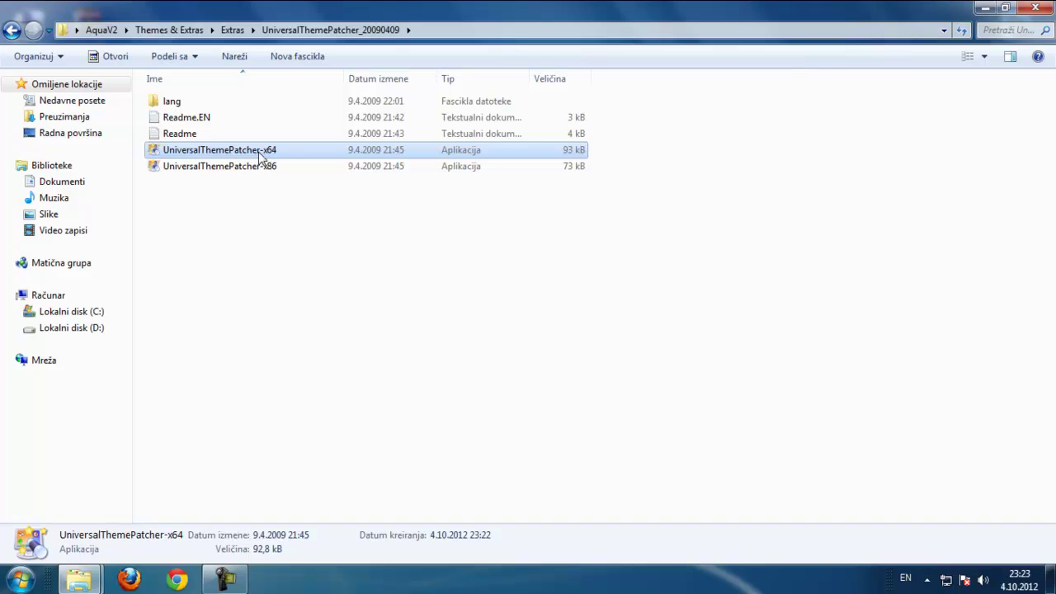
left_click(257, 169)
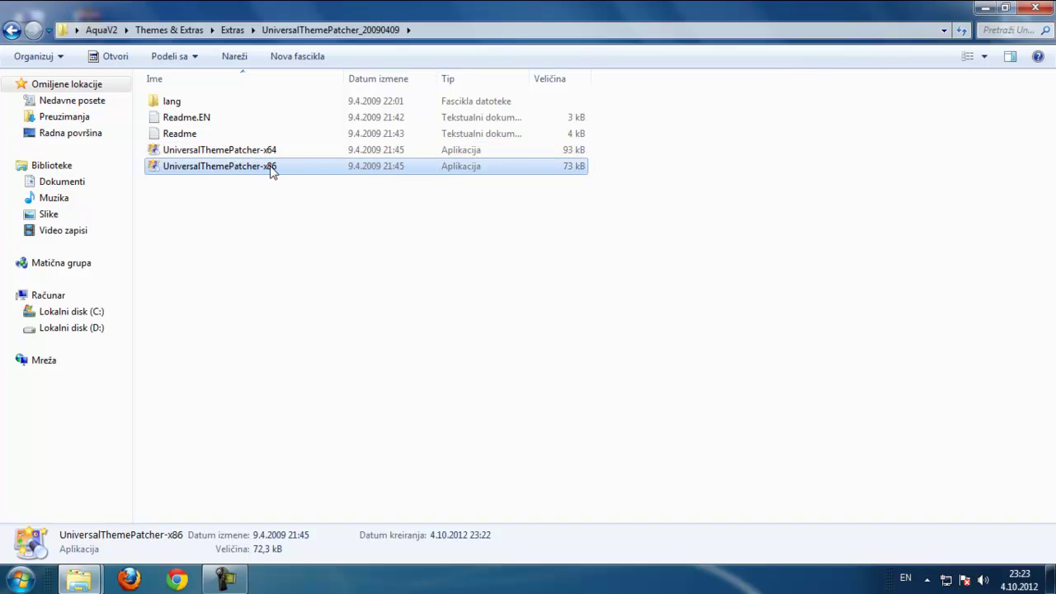
left_click(268, 171)
right_click(245, 176)
double_click(238, 173)
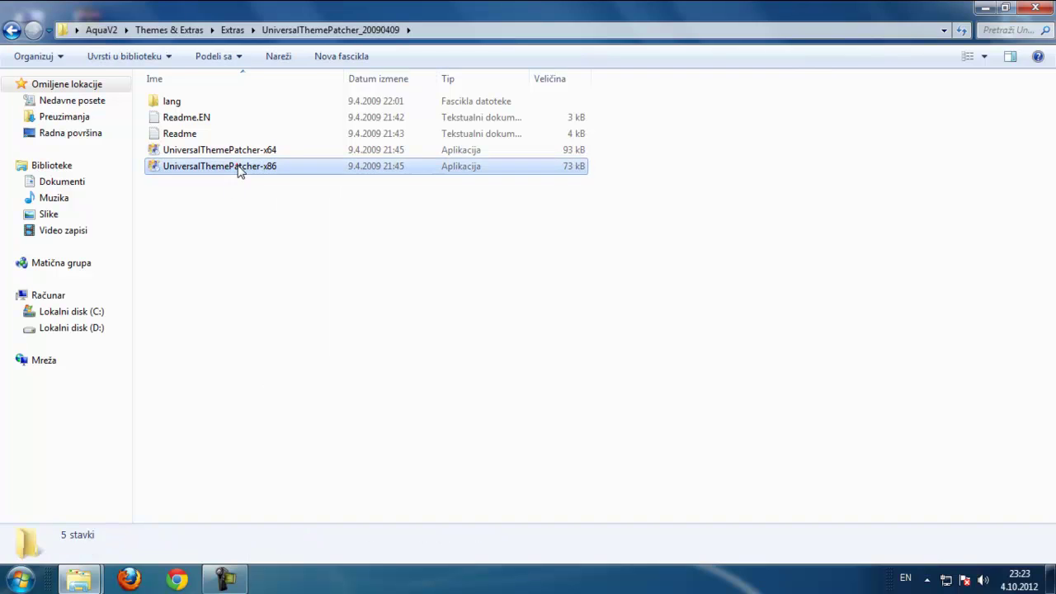
left_click(516, 336)
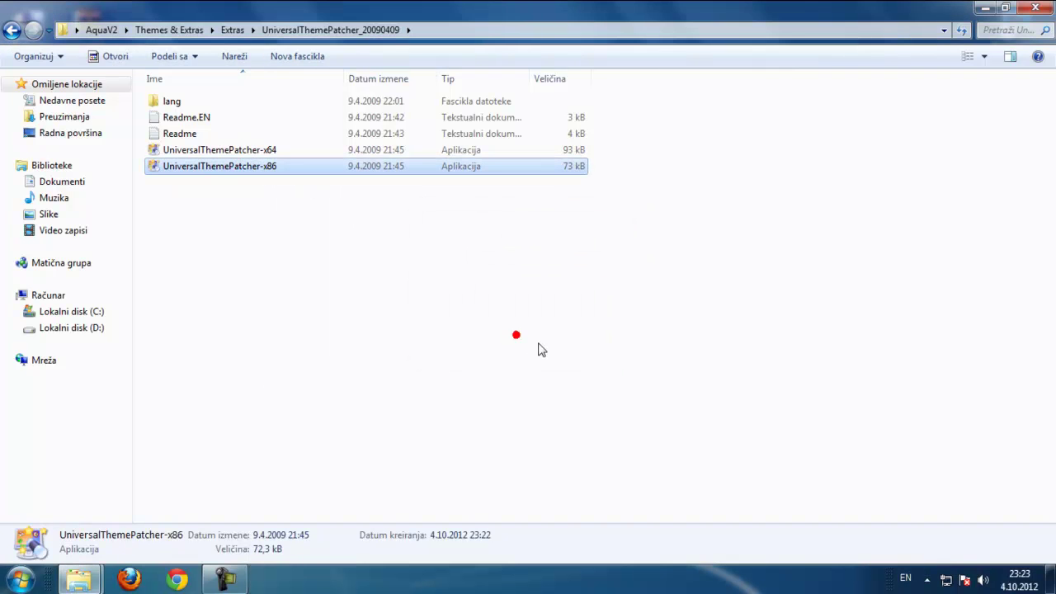
left_click(578, 378)
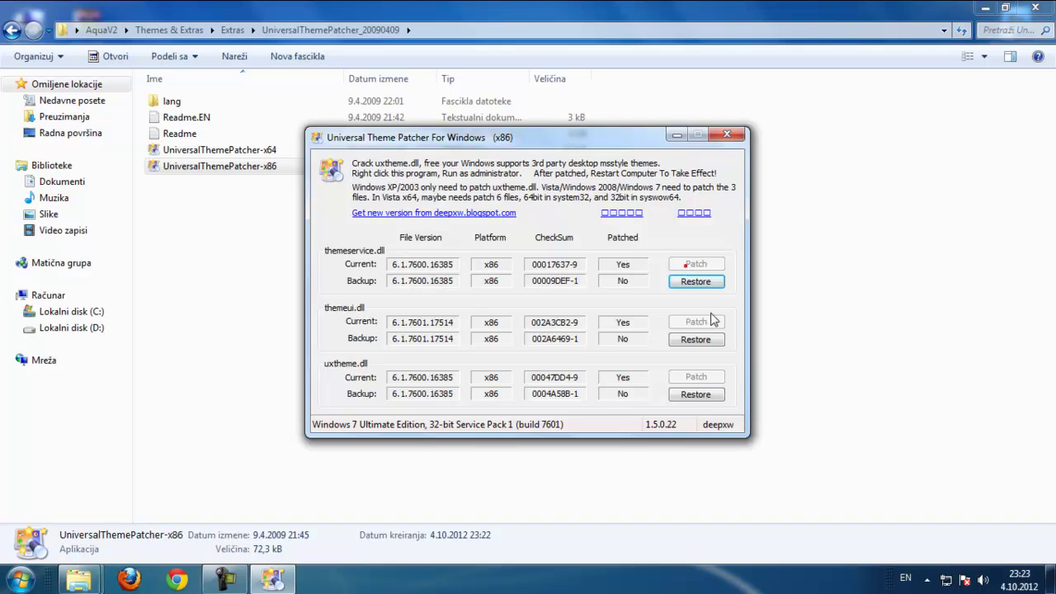
Close the patcher, run ThemeResourceChangerX86-v10 and dismiss its already-installed notice
left_click(725, 134)
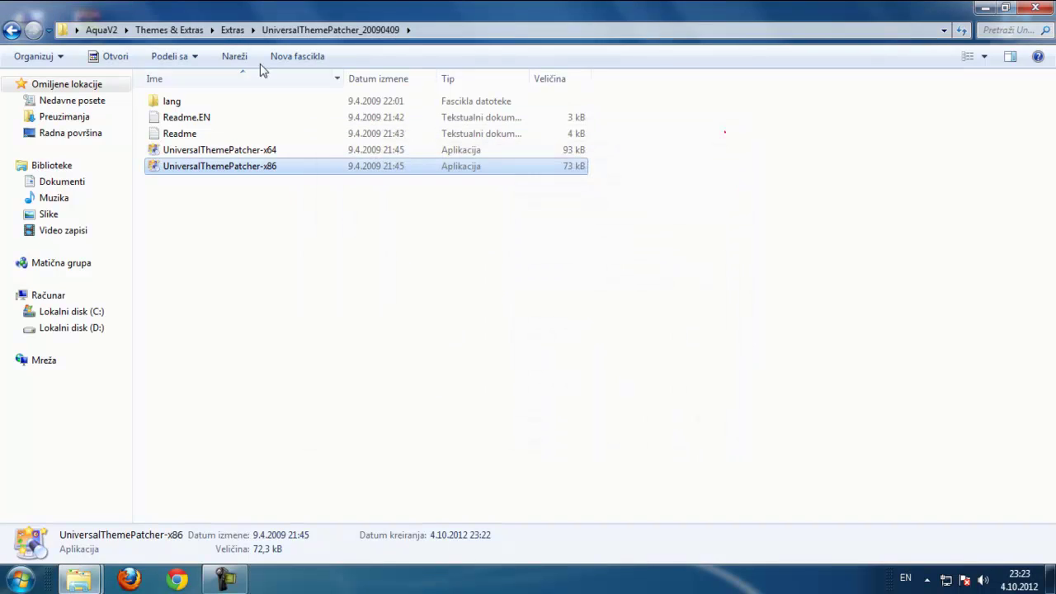
left_click(11, 30)
left_click(213, 200)
double_click(213, 201)
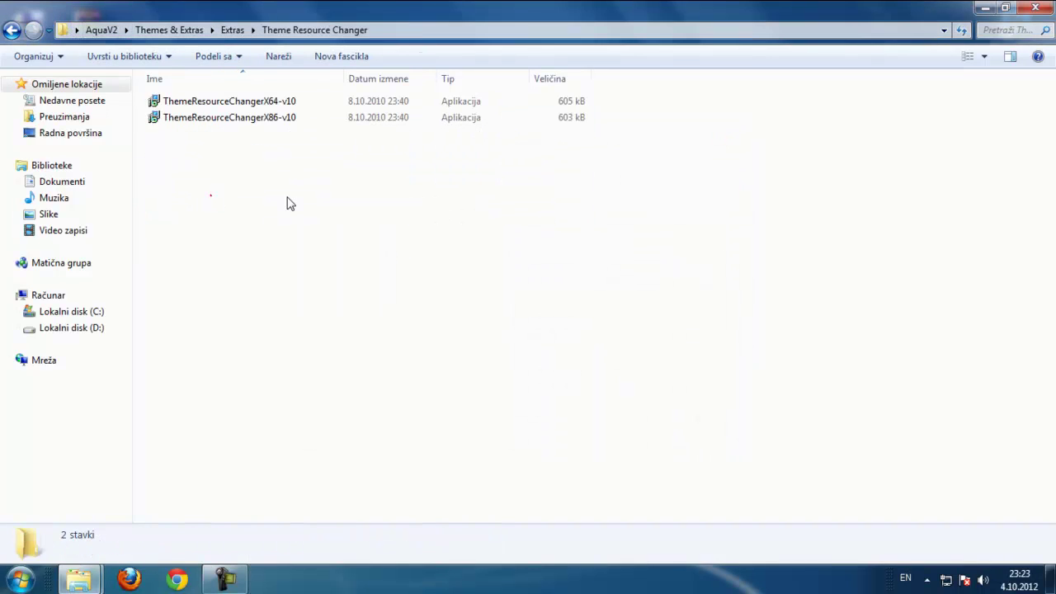
double_click(237, 119)
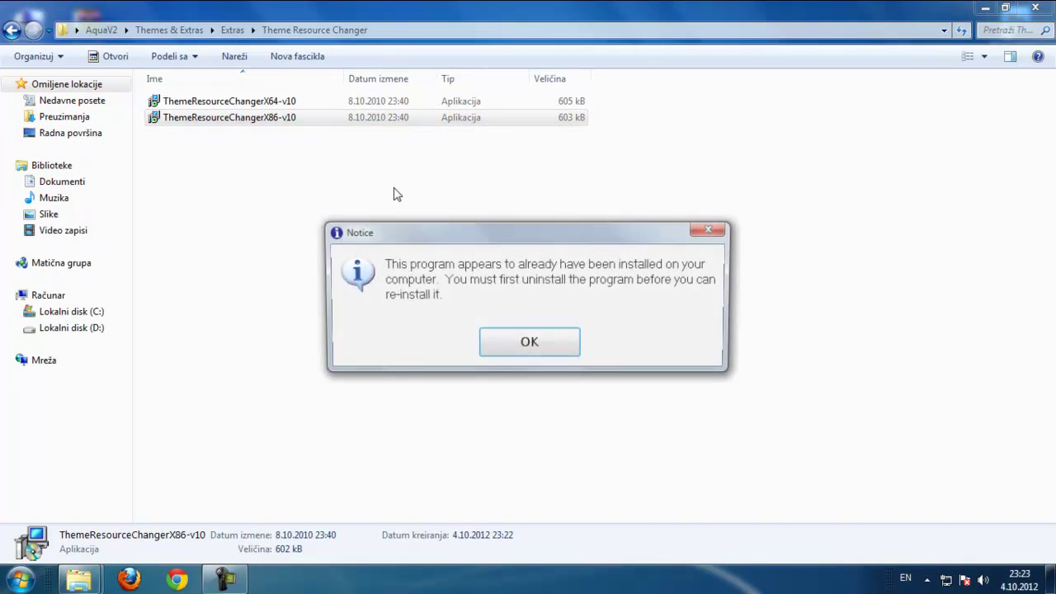
left_click(534, 343)
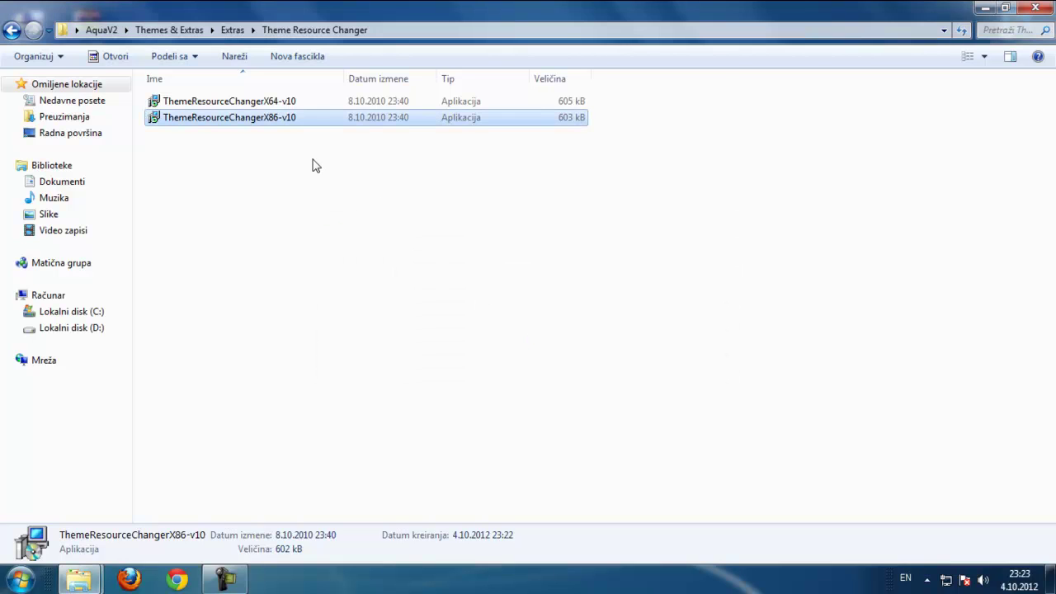
Refresh the folder, return to Extras and select the Sys Prop Logo folder
right_click(312, 165)
right_click(298, 195)
left_click(321, 264)
right_click(251, 158)
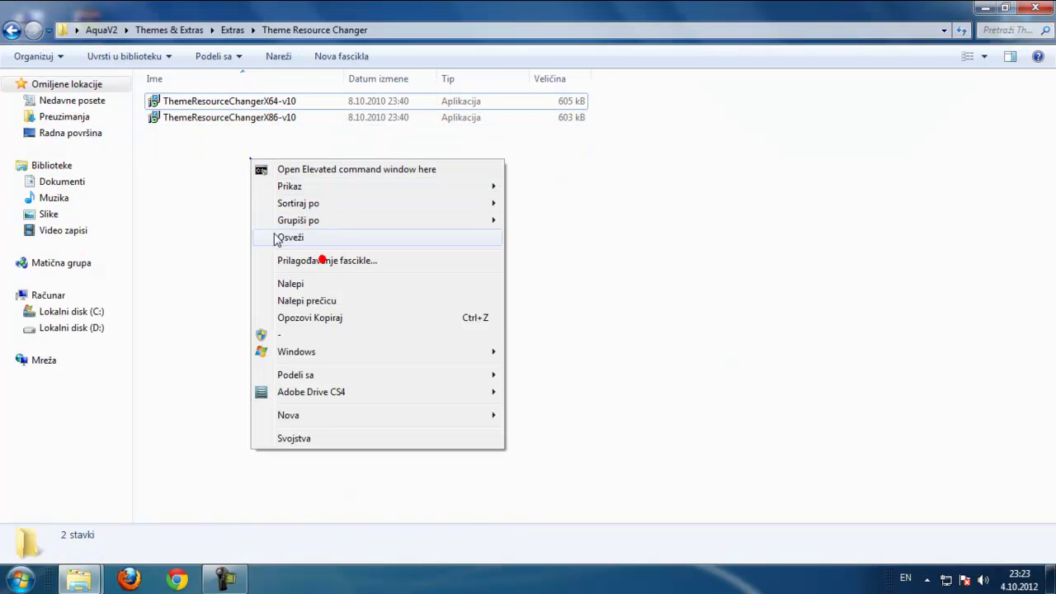
left_click(275, 236)
left_click(10, 32)
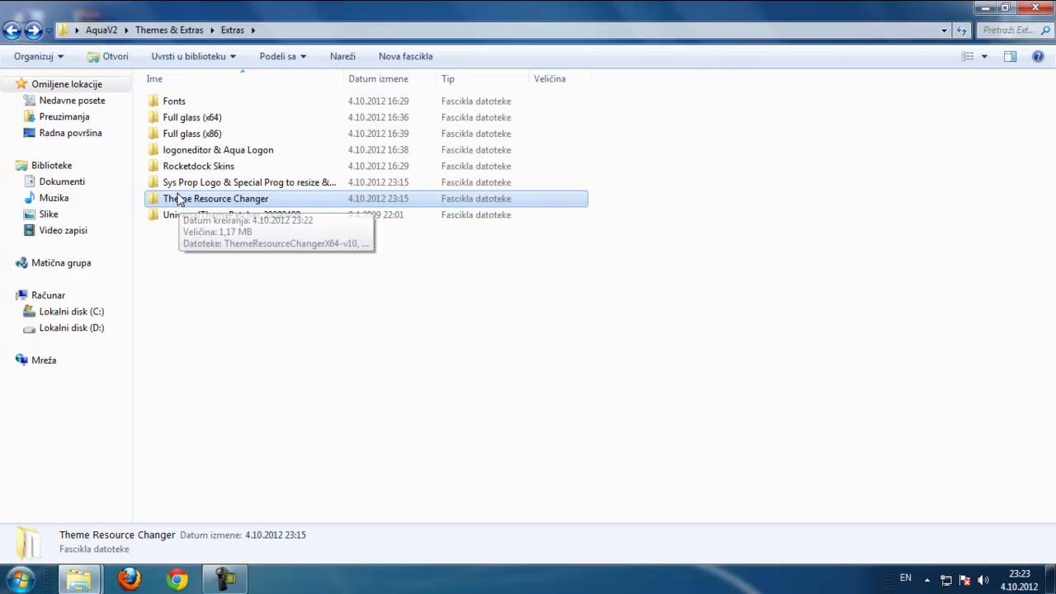
left_click(196, 185)
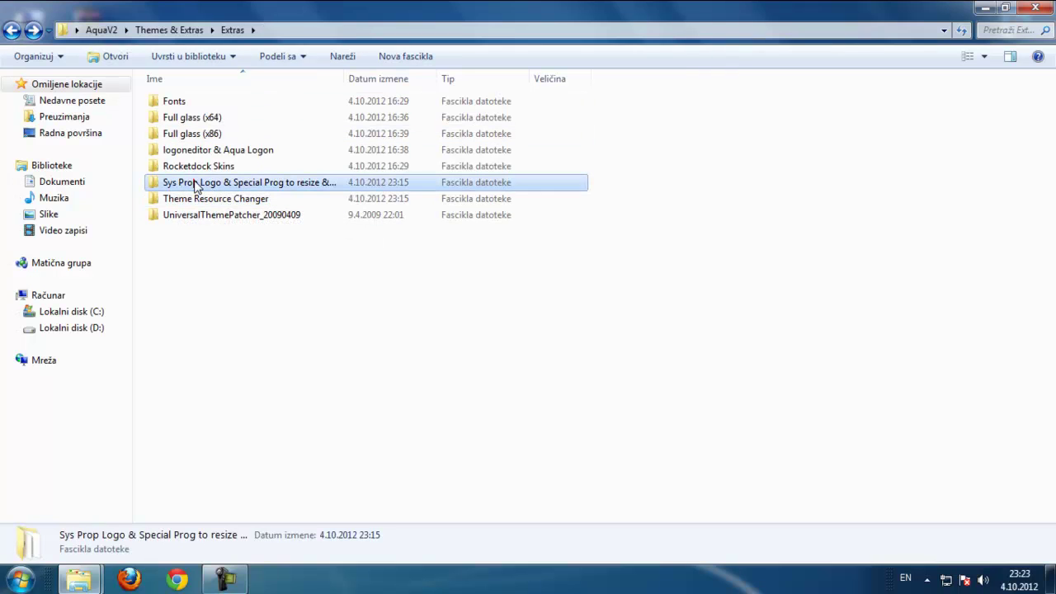
Launch the Windows 7 System Properties Logo Changer from the Sys Prop Logo folder
double_click(183, 182)
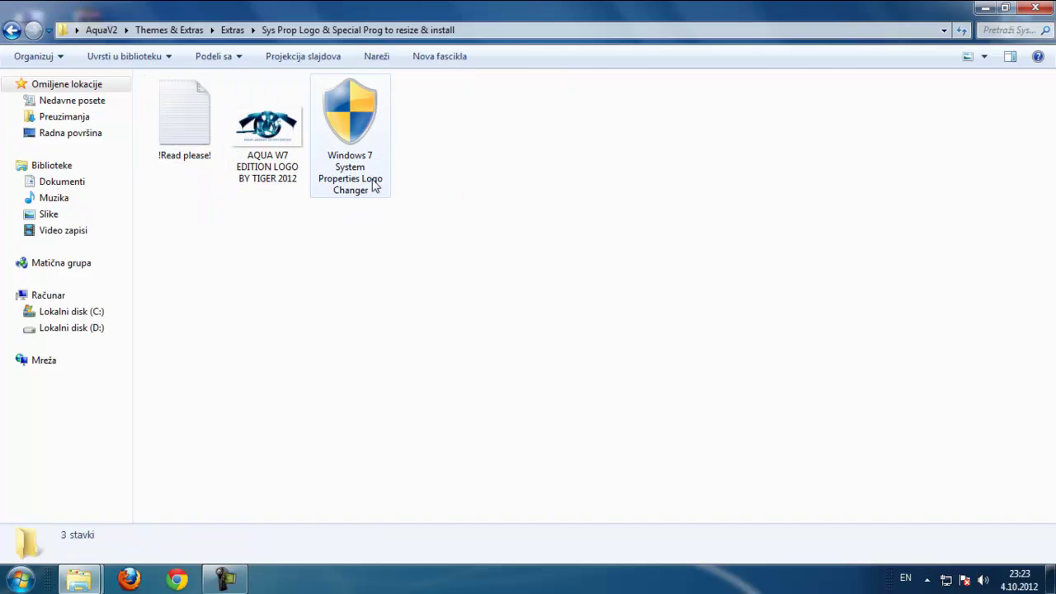
double_click(357, 132)
left_click_drag(486, 177, 488, 163)
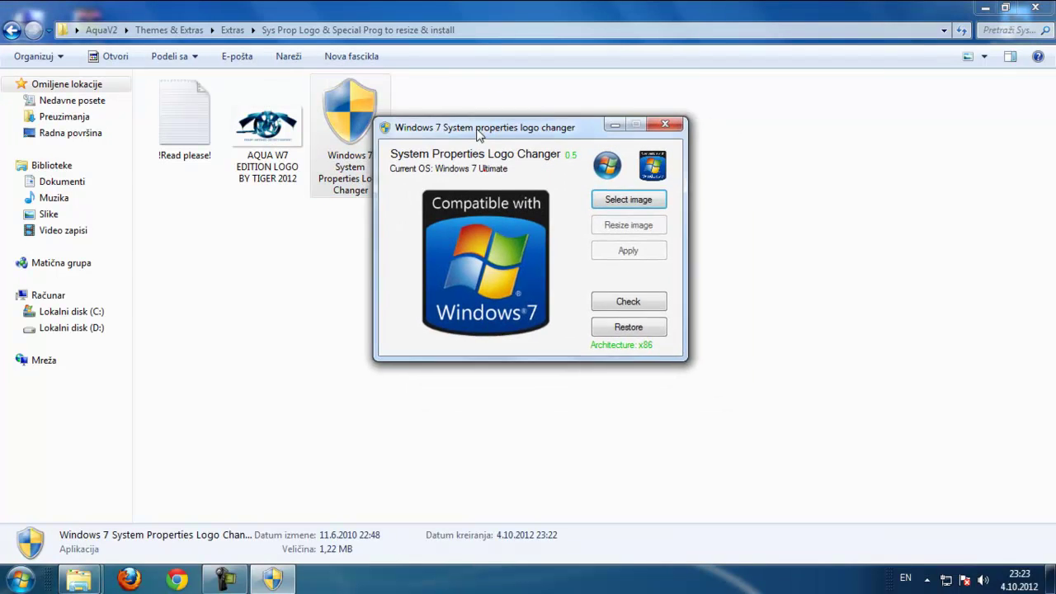
mouse_move(570, 162)
left_mouse_down()
mouse_move(593, 220)
mouse_move(557, 162)
left_mouse_up()
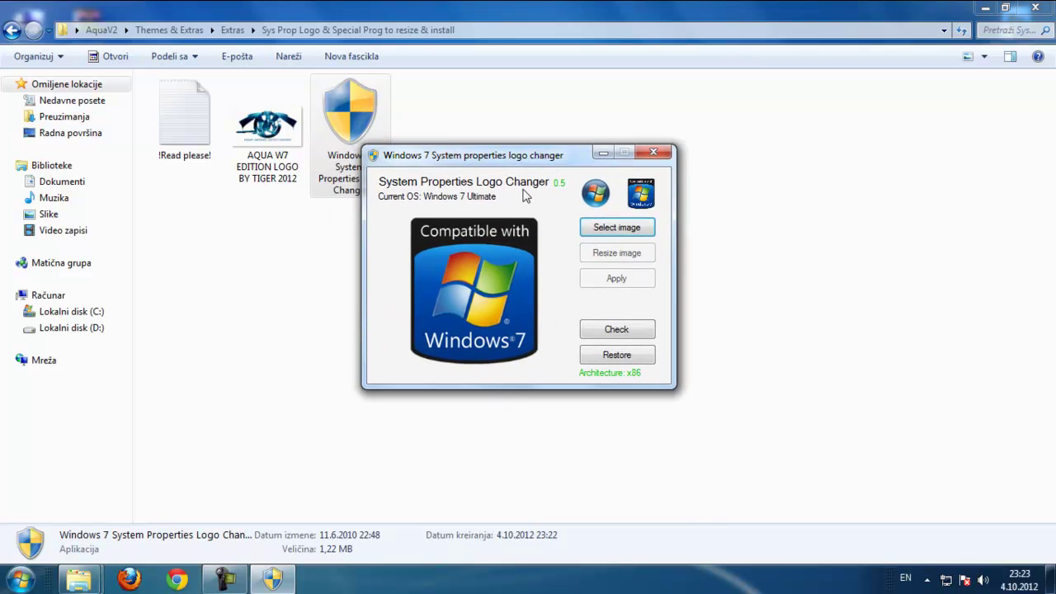
Load the AQUA W7 EDITION LOGO image from AquaV2 > Themes & Extras > Extras > Sys Prop Logo
left_click(605, 234)
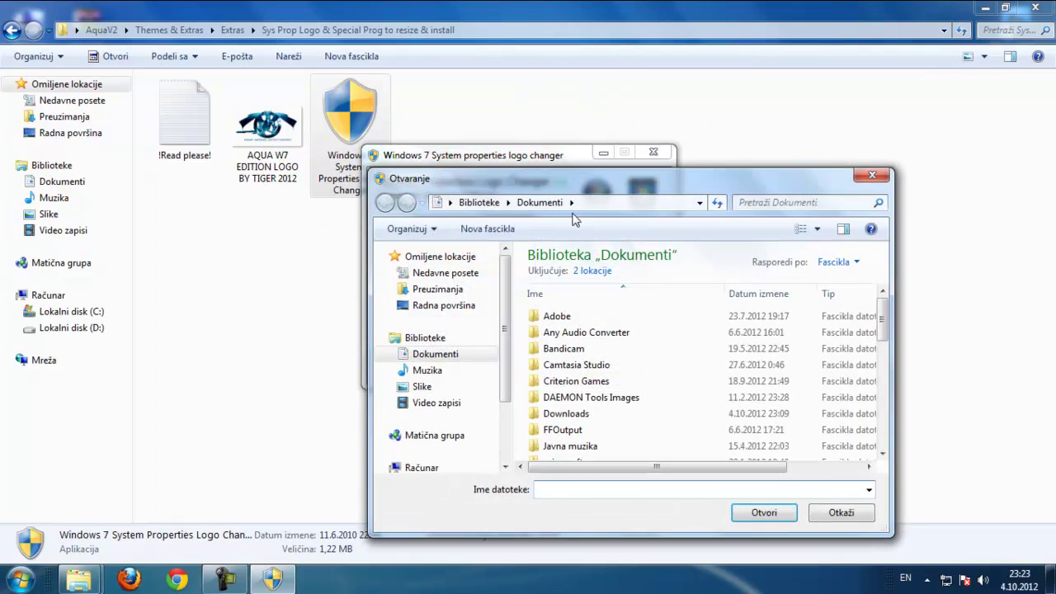
left_click_drag(562, 193, 563, 142)
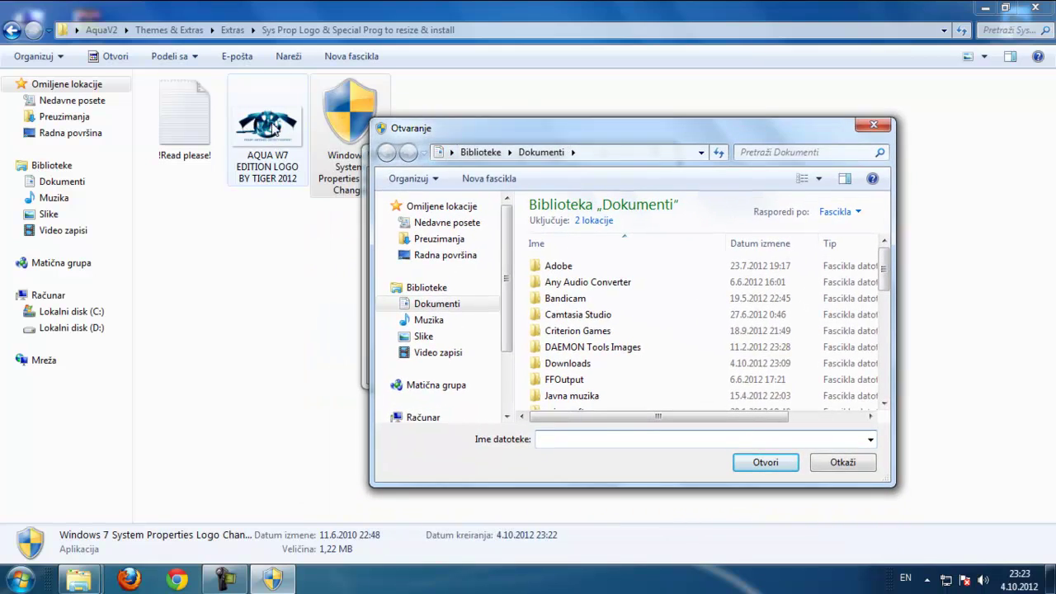
scroll(508, 303, "down", 2)
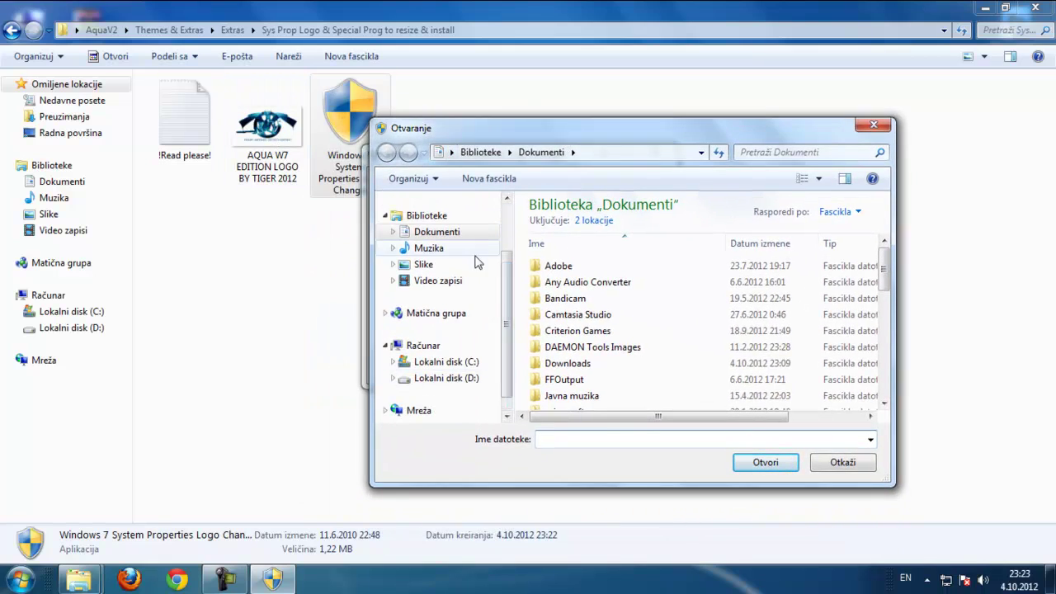
scroll(505, 297, "up", 3)
left_click(483, 256)
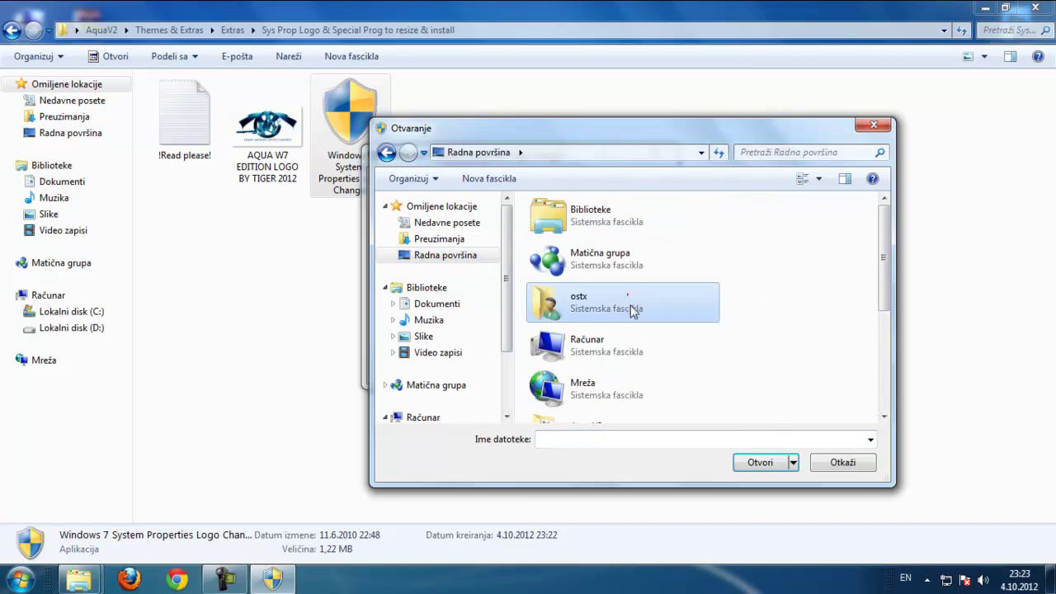
scroll(619, 346, "down", 5)
double_click(582, 228)
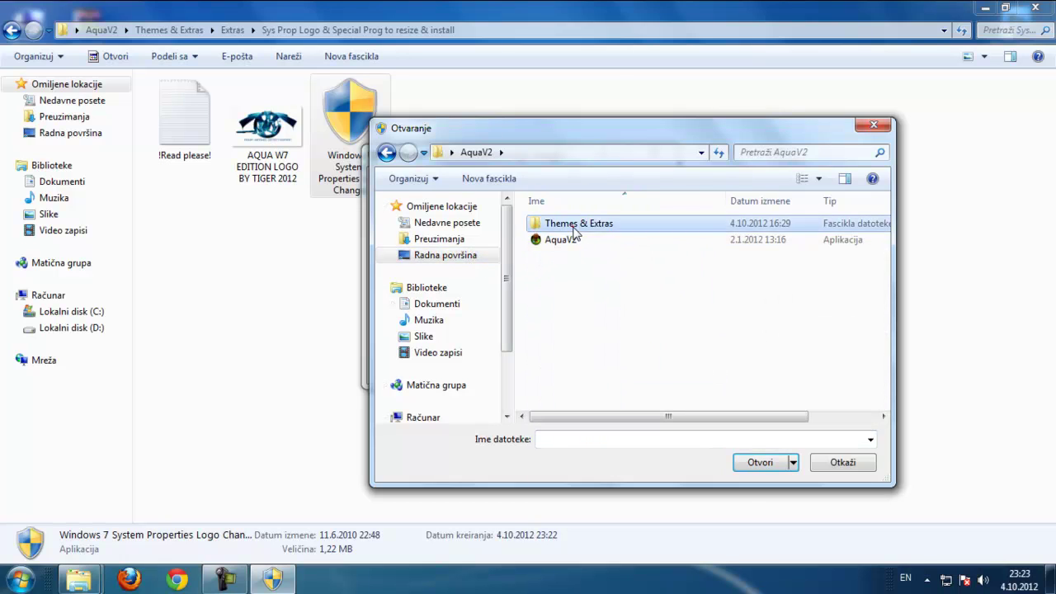
double_click(574, 238)
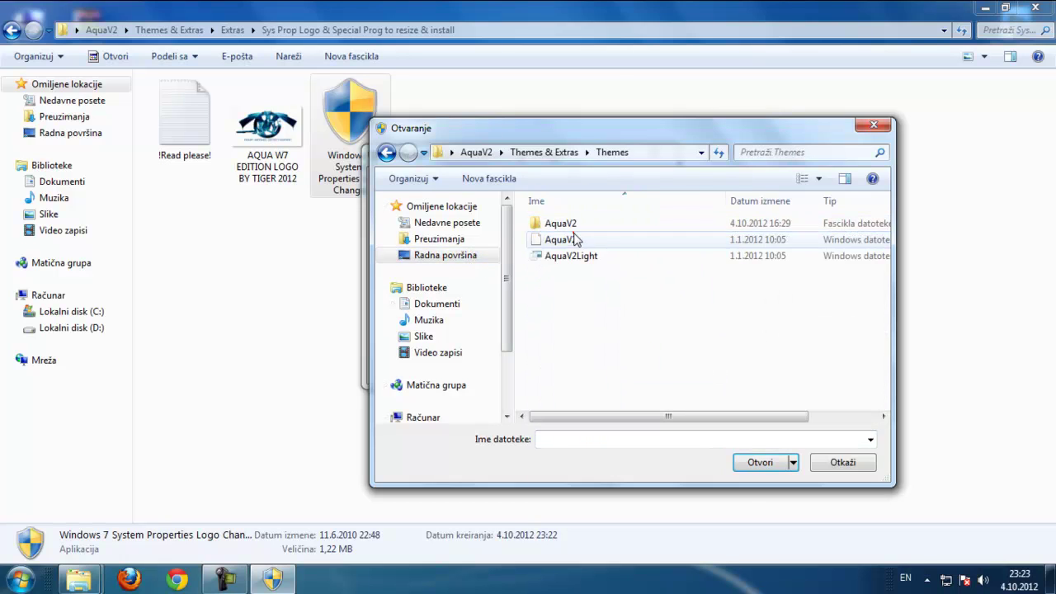
left_click(386, 152)
double_click(558, 224)
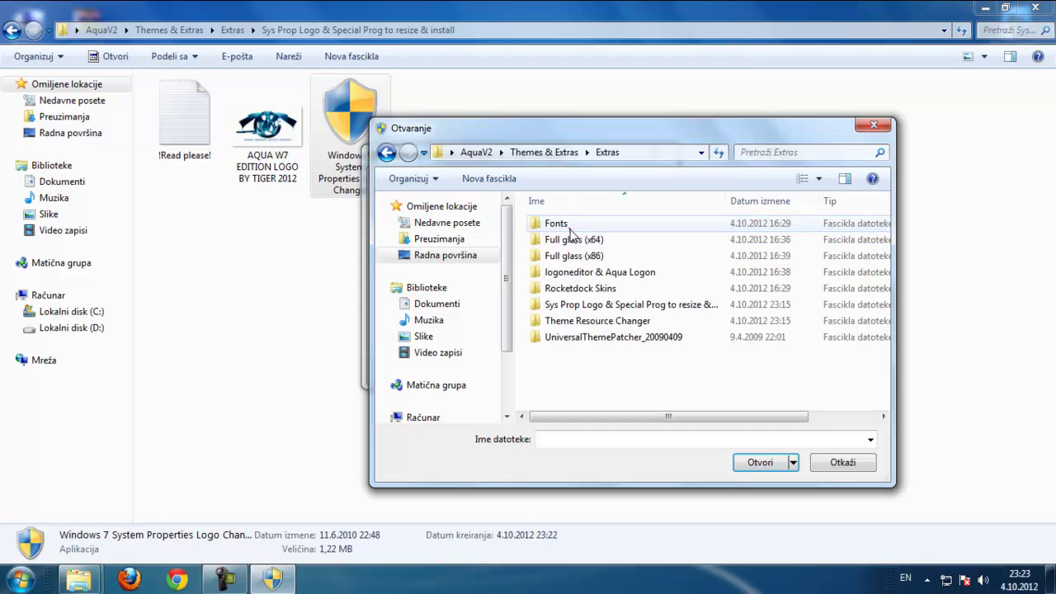
double_click(577, 307)
left_click(658, 247)
left_click(747, 464)
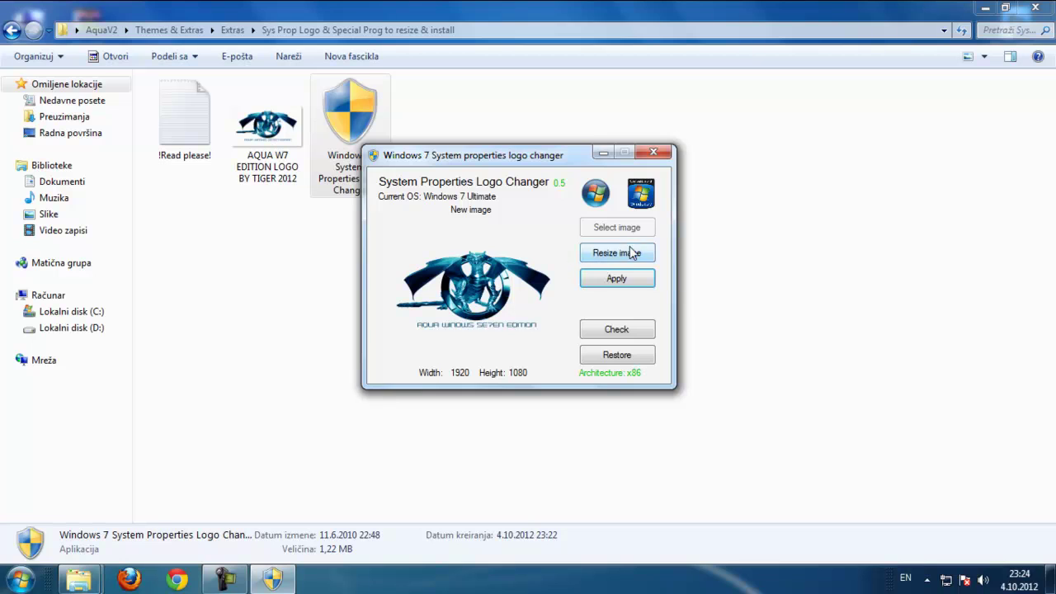
Open the resize options and paste 1520 from the !Read please! note as the height
mouse_move(562, 167)
left_mouse_down()
mouse_move(582, 189)
mouse_move(693, 158)
left_mouse_up()
left_click(766, 253)
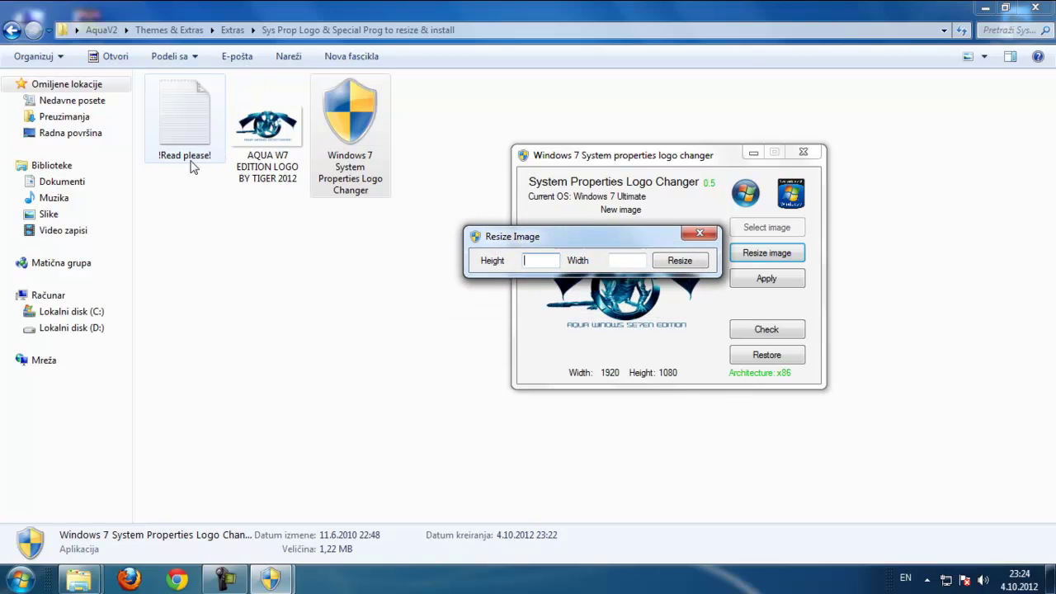
double_click(191, 132)
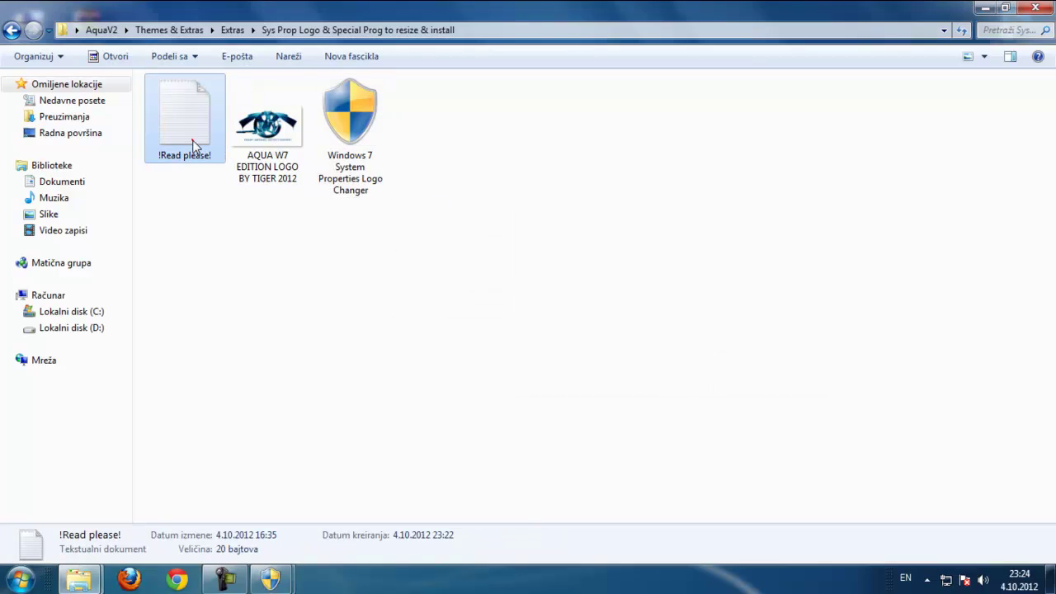
left_click_drag(584, 28, 335, 70)
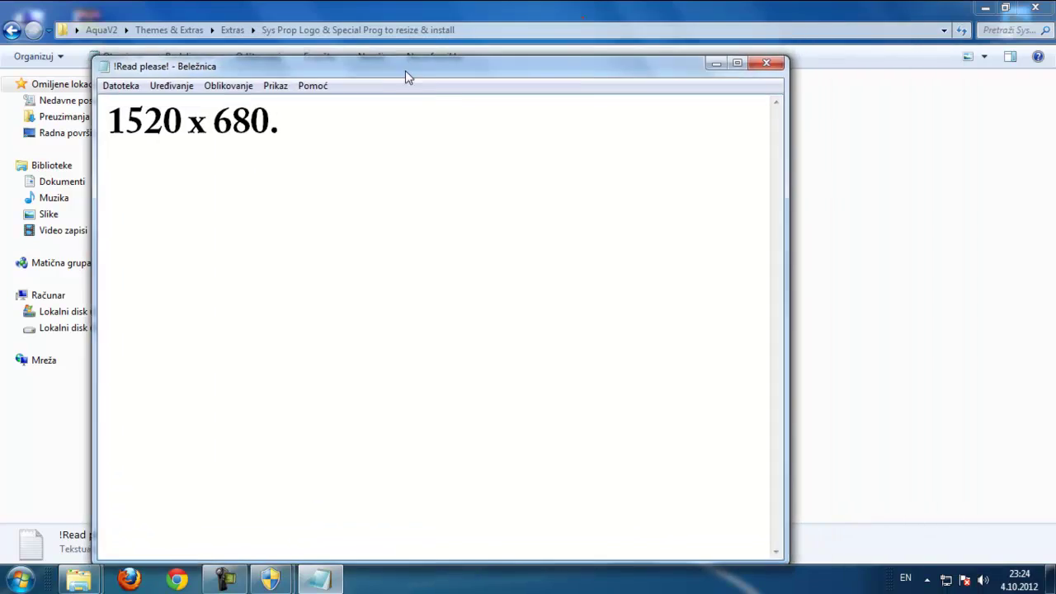
left_click_drag(206, 112, 7, 108)
left_click(238, 109)
right_click(63, 108)
left_click(82, 156)
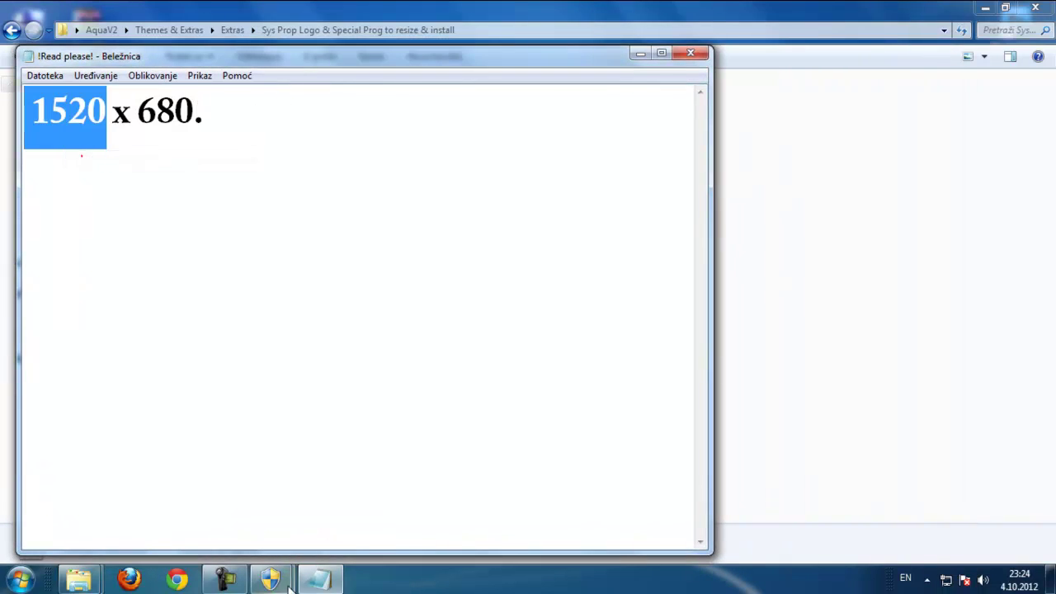
mouse_move(270, 579)
left_click(335, 488)
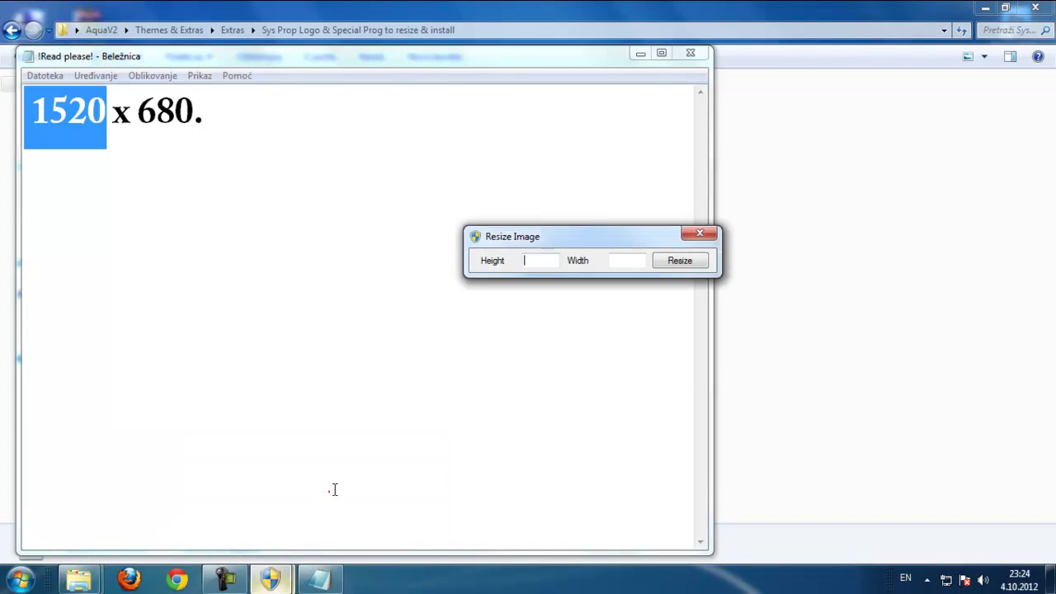
right_click(548, 260)
left_click(558, 325)
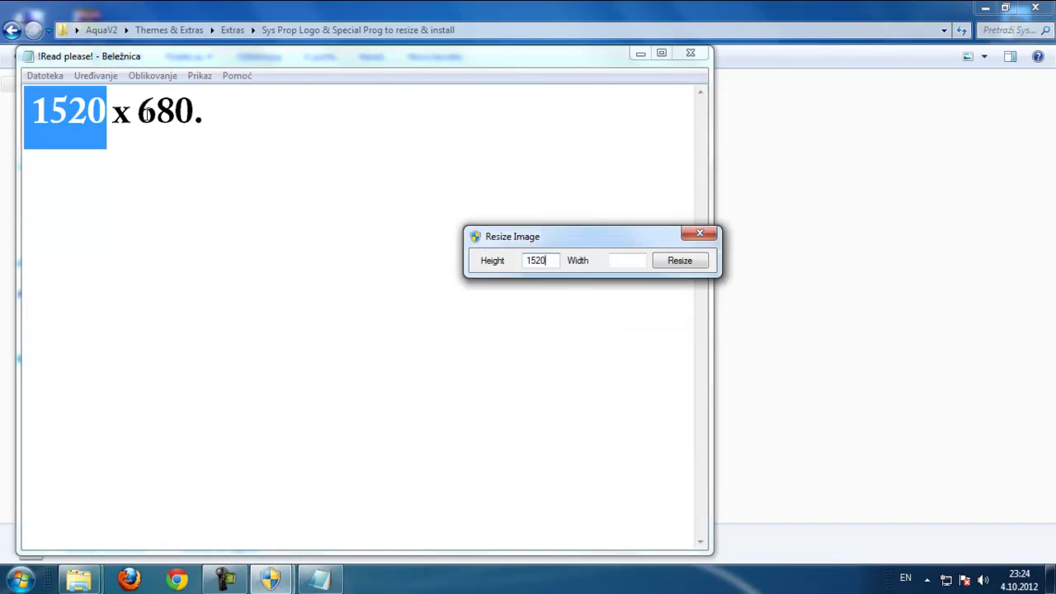
Paste 680 from the note as the width and resize the logo image
left_click_drag(139, 114, 204, 114)
right_click(172, 115)
left_click(137, 146)
left_click_drag(140, 115, 195, 115)
right_click(182, 114)
left_click(199, 169)
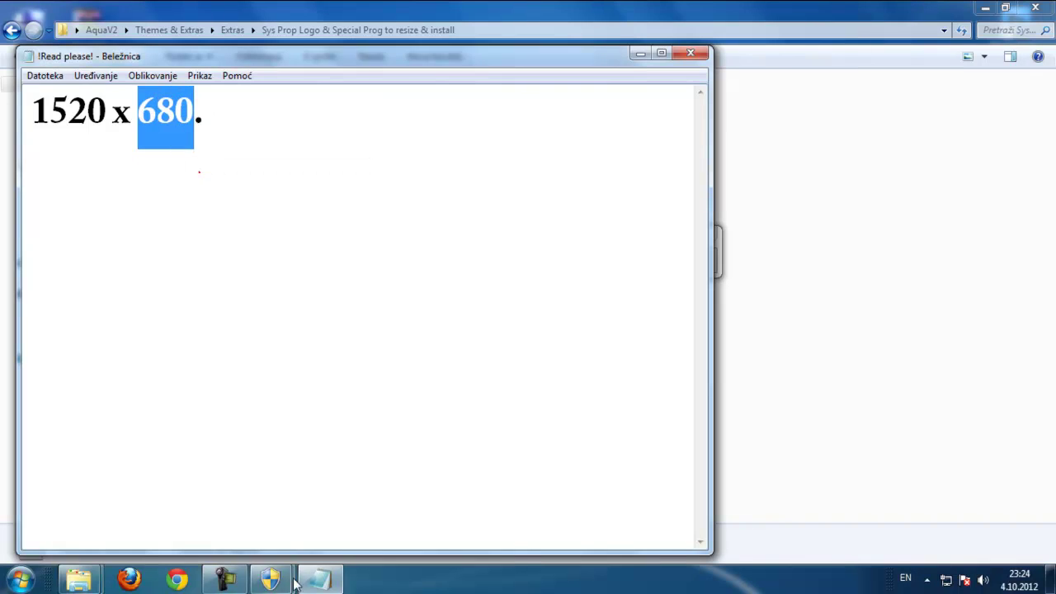
left_click(370, 511)
right_click(623, 260)
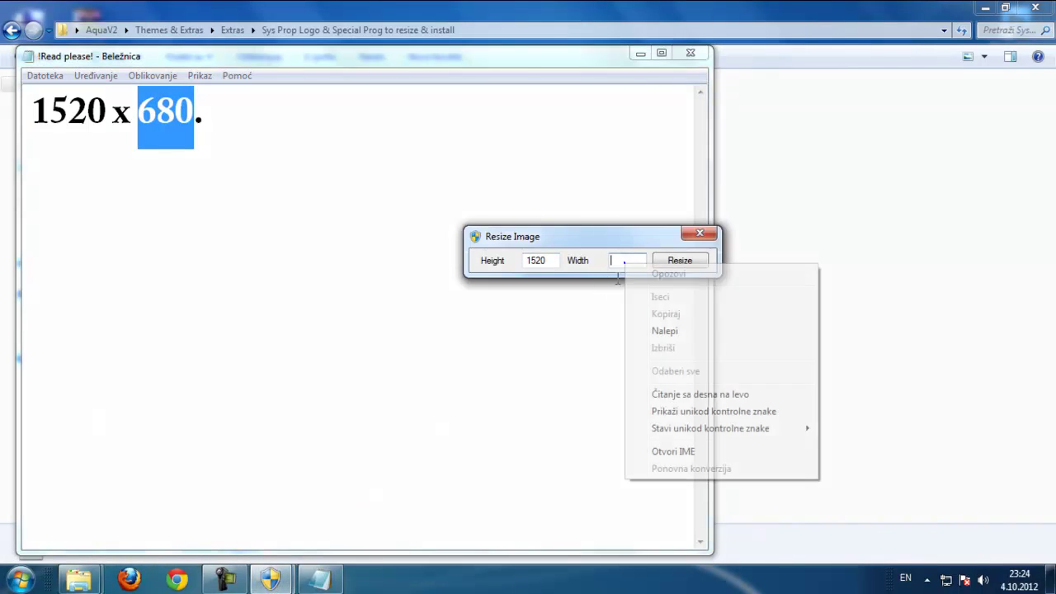
left_click(632, 331)
left_click(681, 260)
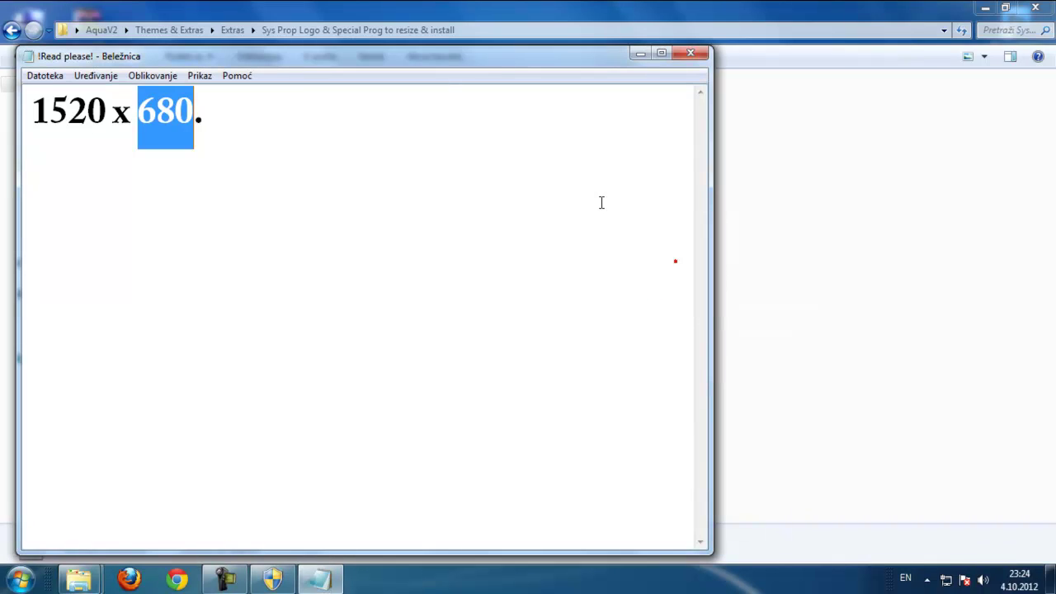
Close the note, apply the resized image as the System Properties logo and check it
left_click(690, 55)
left_click(273, 577)
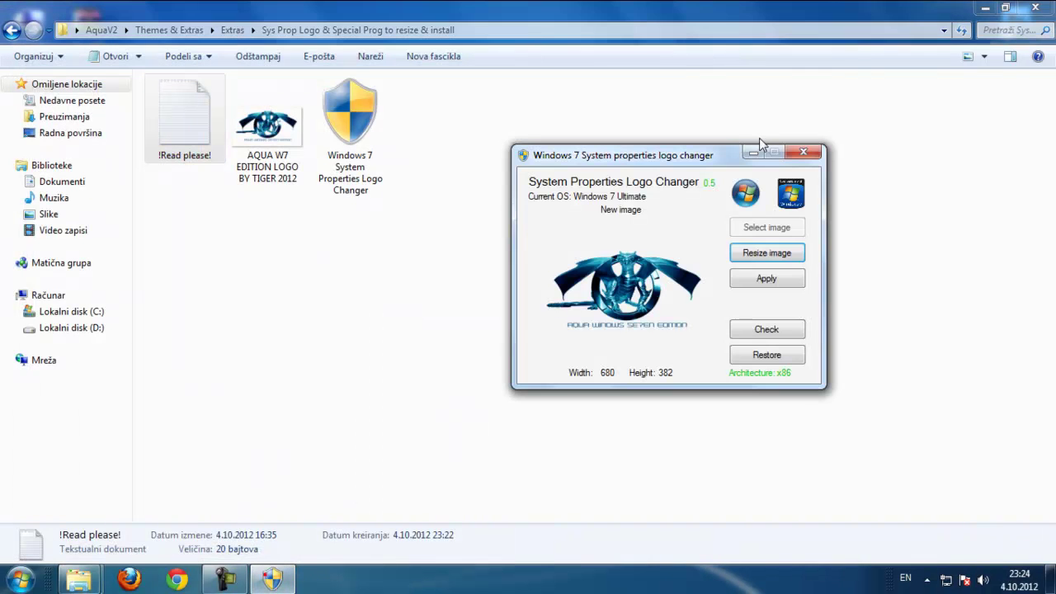
left_click_drag(714, 161, 662, 134)
left_click(711, 254)
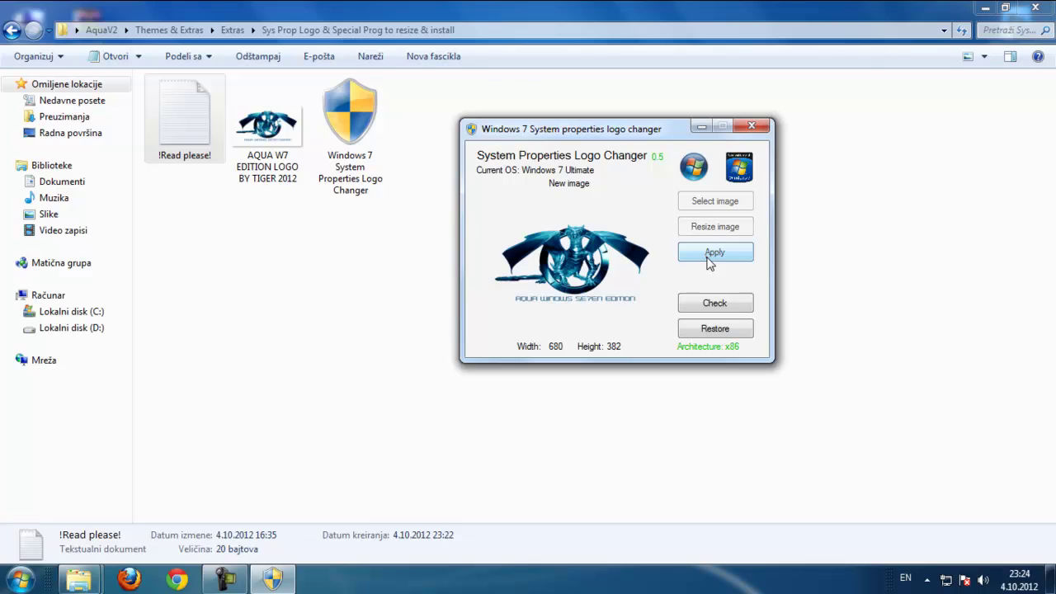
left_click(697, 304)
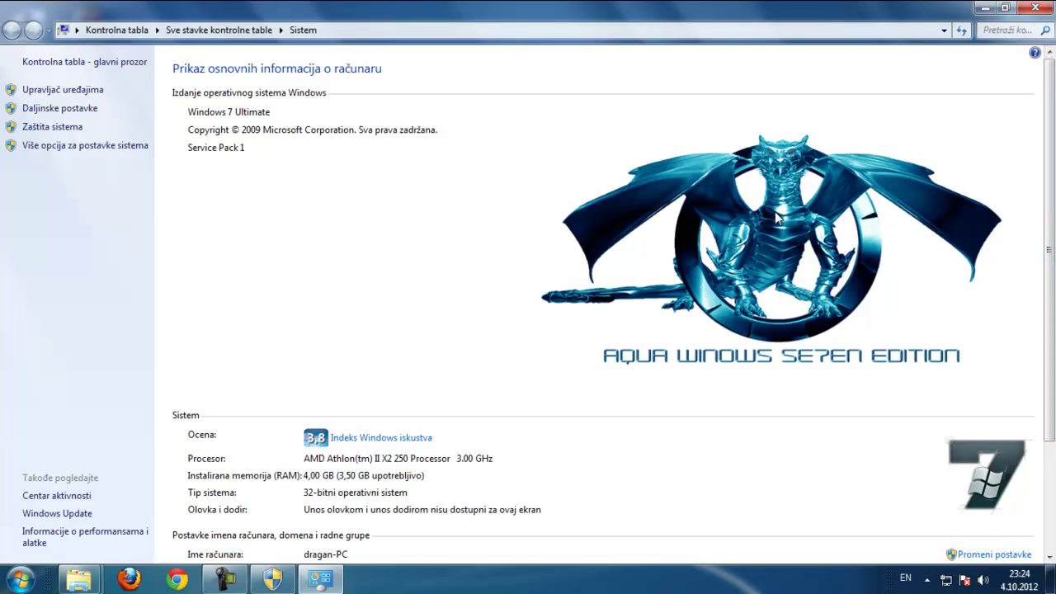
Close the System information page and the Logo Changer dialog
left_click(1036, 7)
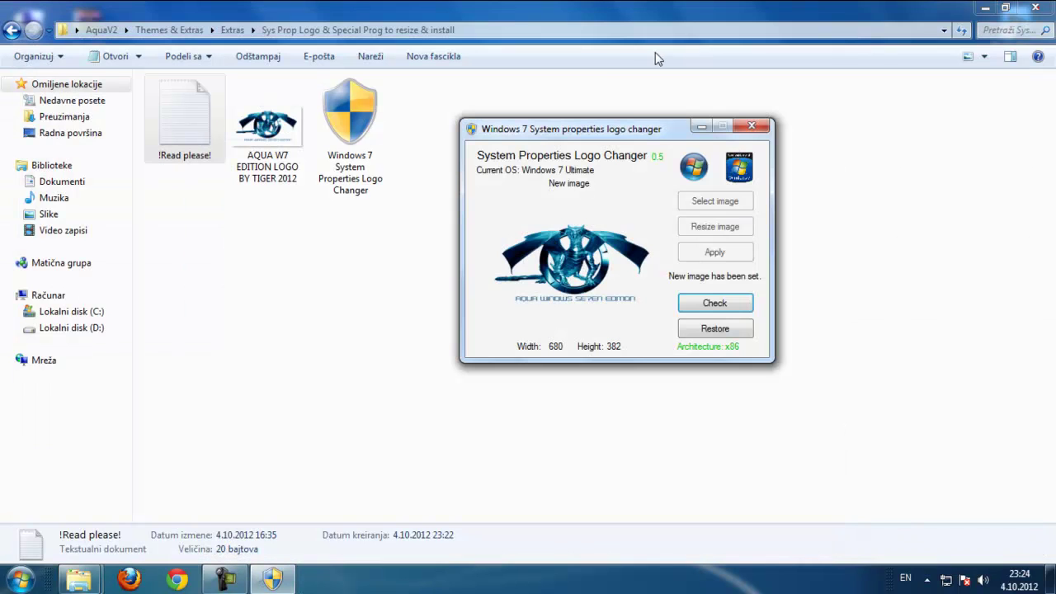
left_click(757, 129)
right_click(528, 195)
Dismiss the stray menu, go back to Extras and open Rocketdock Skins
key("Escape")
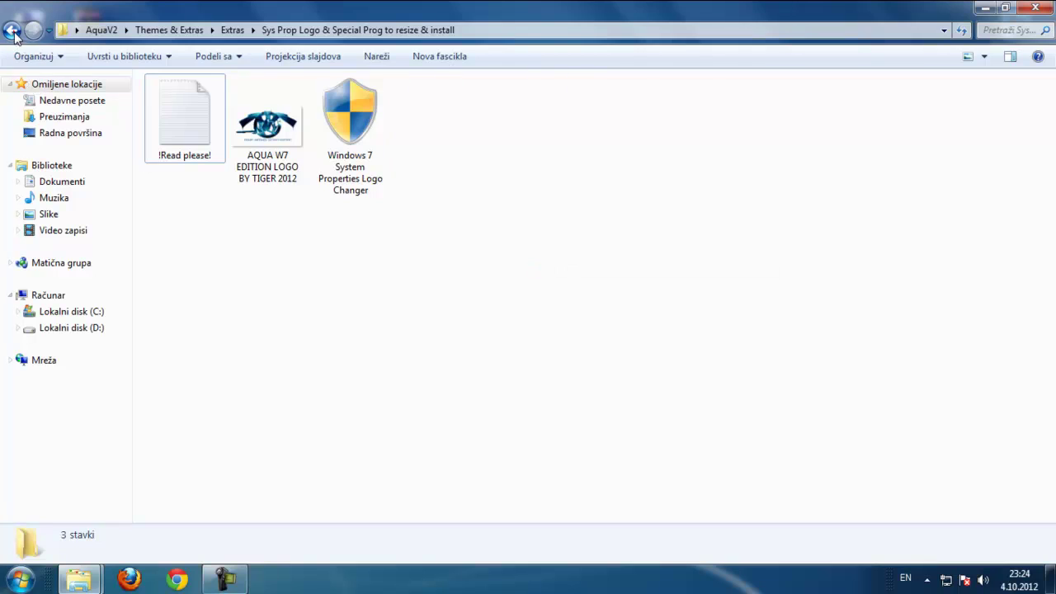
left_click(12, 30)
left_click(190, 168)
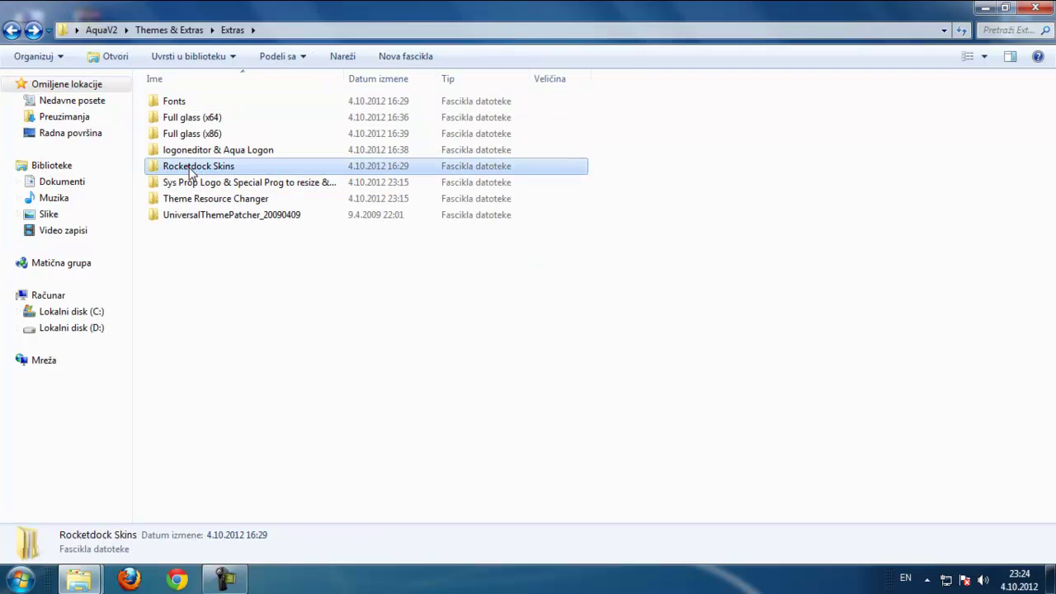
double_click(190, 168)
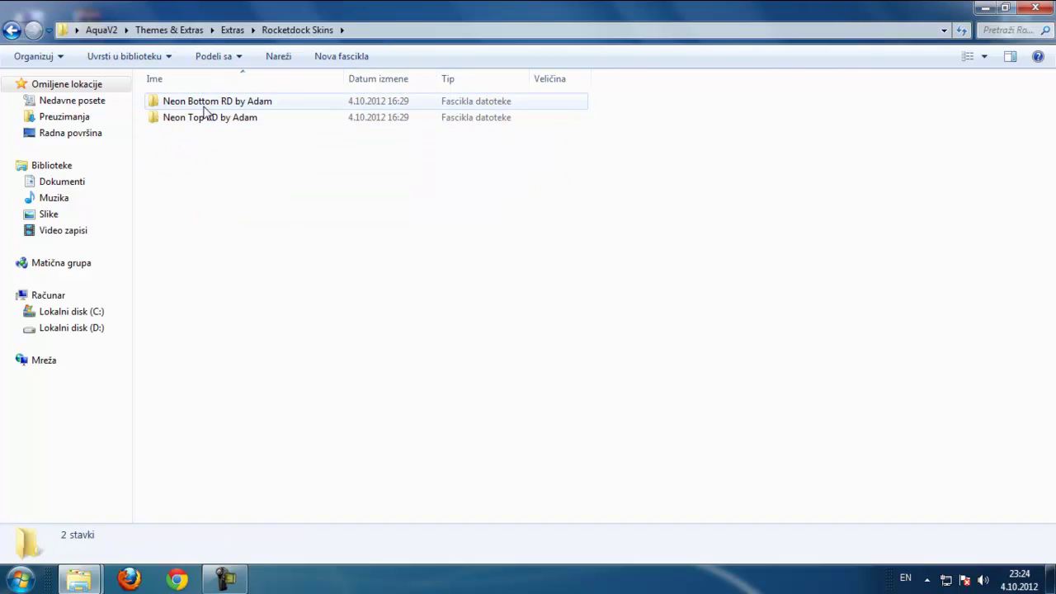
Open the Neon Top RD by Adam skin folder
left_click(204, 120)
key("Up")
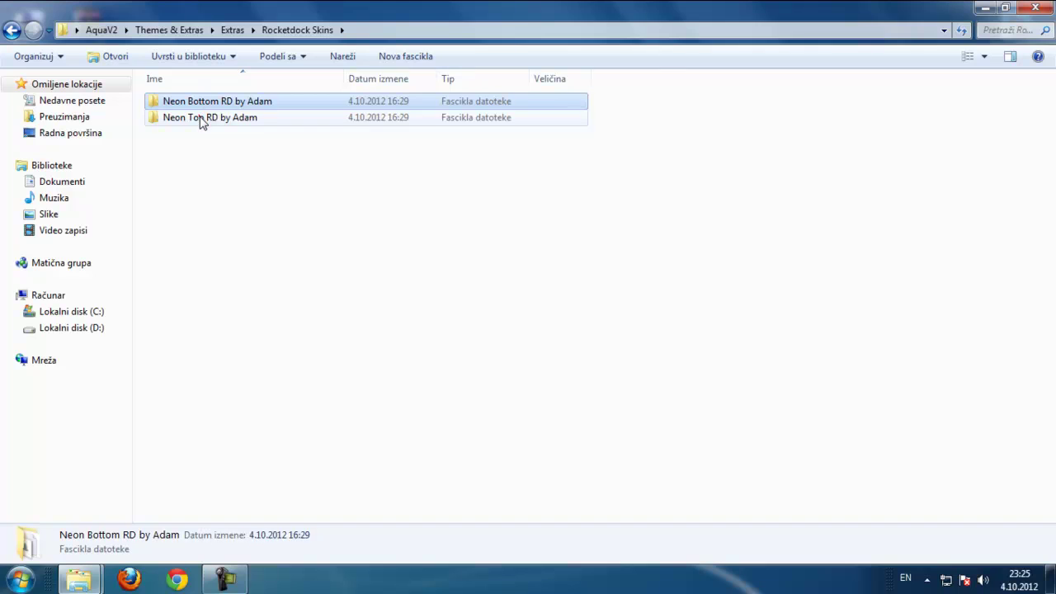
left_click(202, 121)
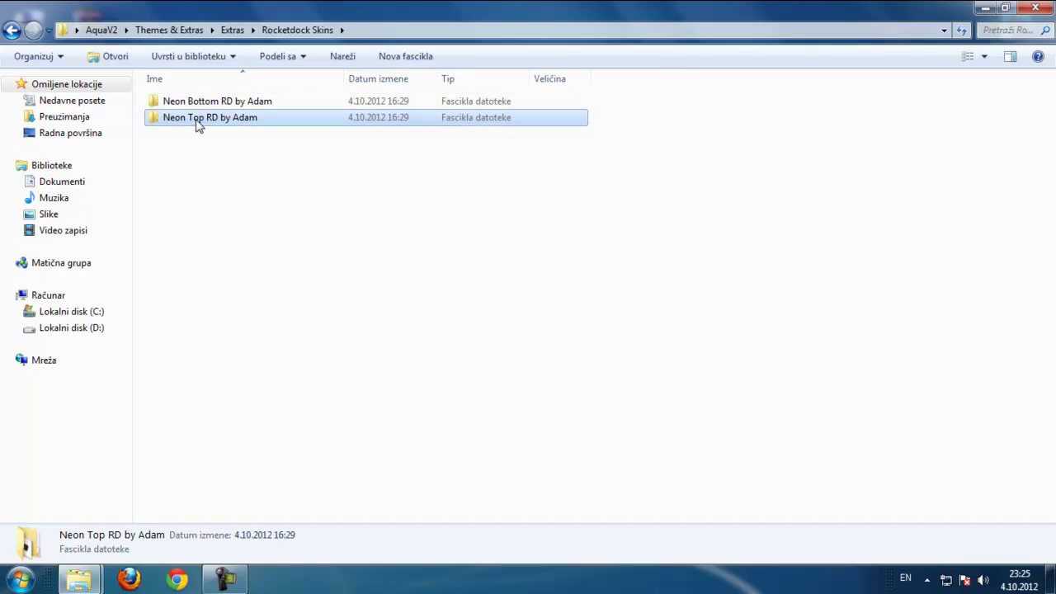
left_click(204, 121)
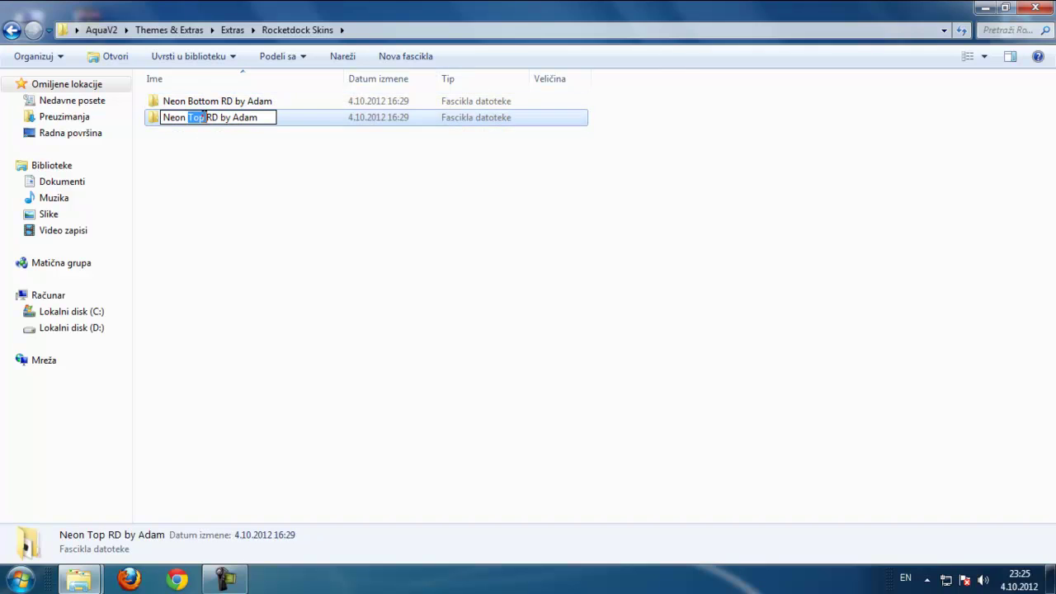
left_click(223, 153)
double_click(205, 117)
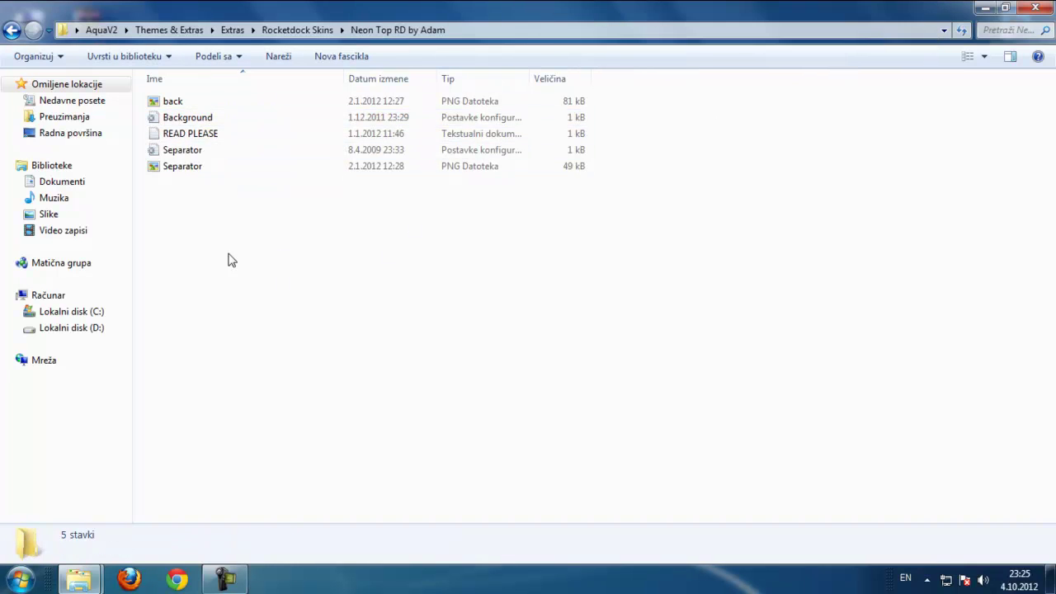
Refresh the Neon Top RD by Adam folder view repeatedly until its five files show
right_click(270, 221)
left_click(308, 300)
right_click(339, 246)
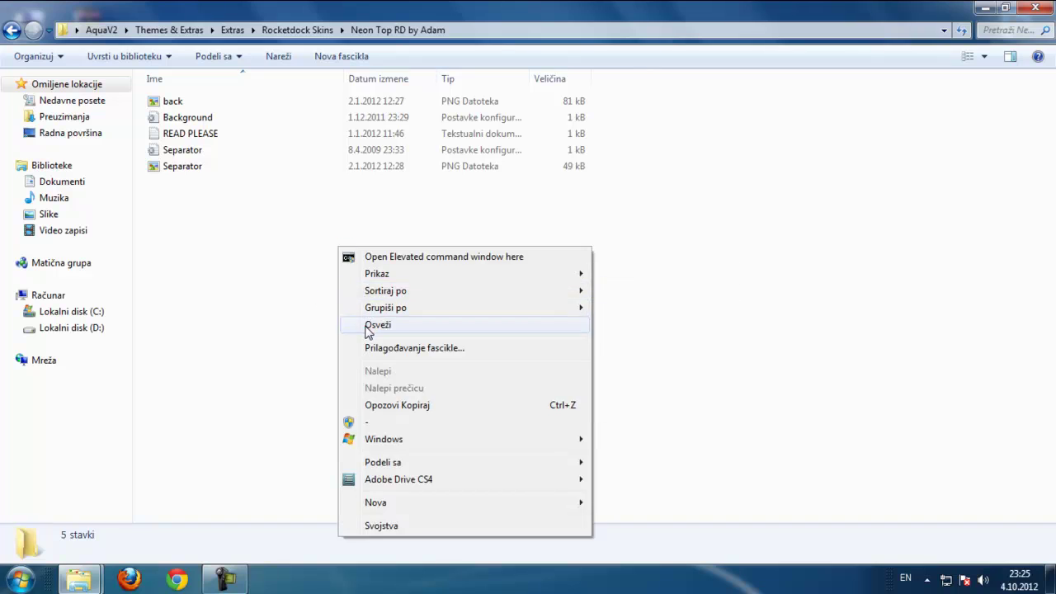
left_click(373, 324)
right_click(351, 265)
left_click(373, 344)
right_click(383, 248)
left_click(396, 330)
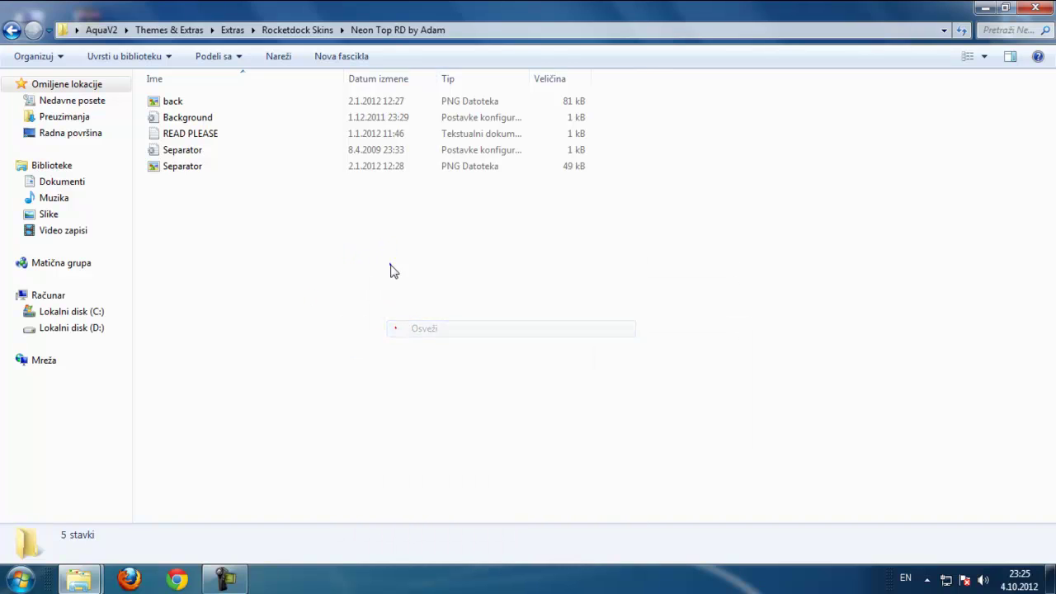
right_click(390, 265)
left_click(421, 344)
right_click(467, 252)
left_click(489, 335)
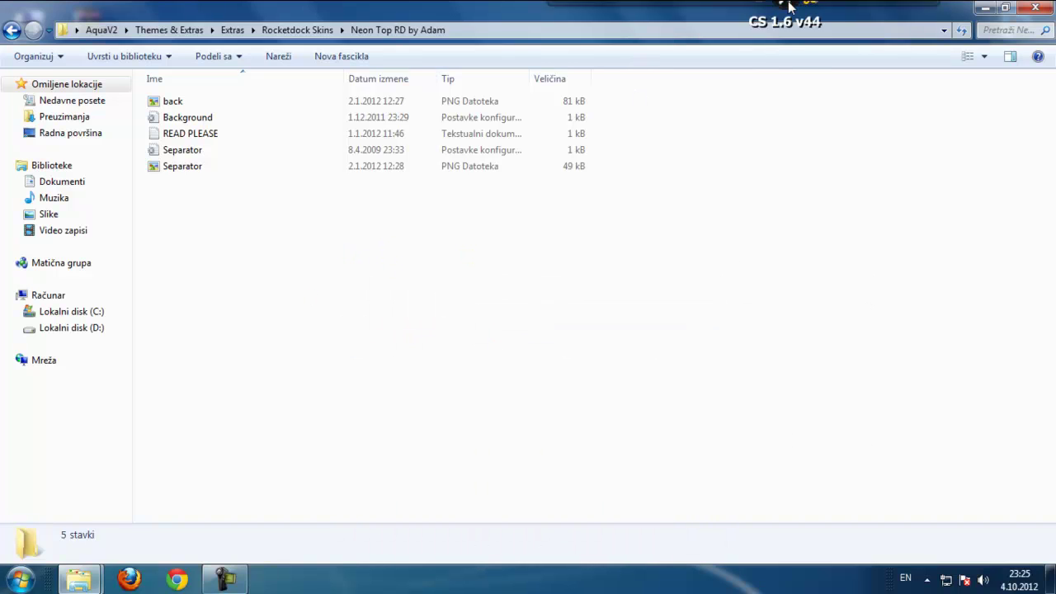
left_click_drag(211, 207, 170, 283)
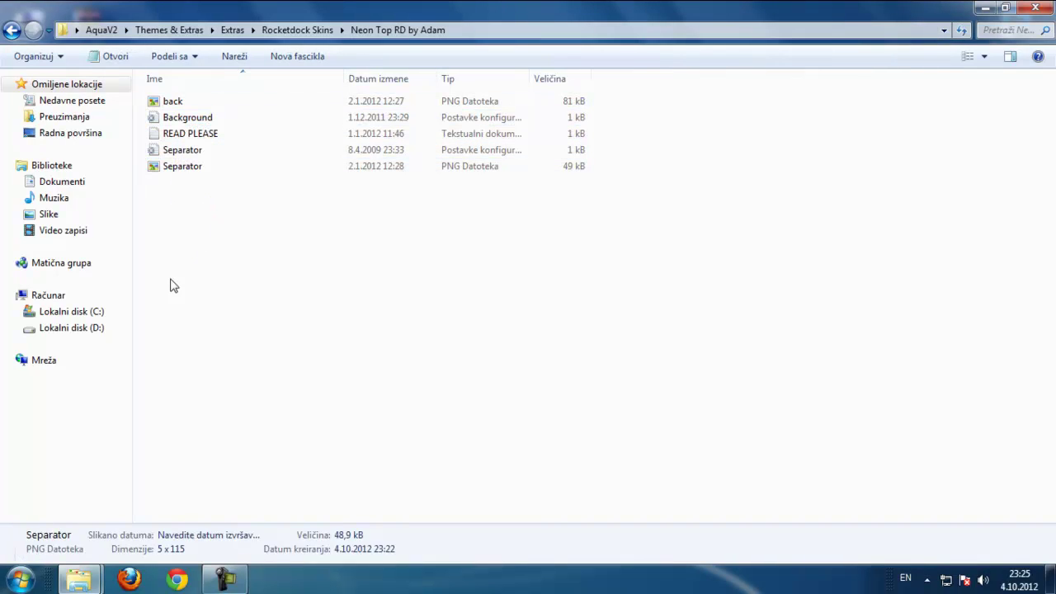
Create a new folder named aqua inside RocketDock's Skins folder
left_click(106, 503)
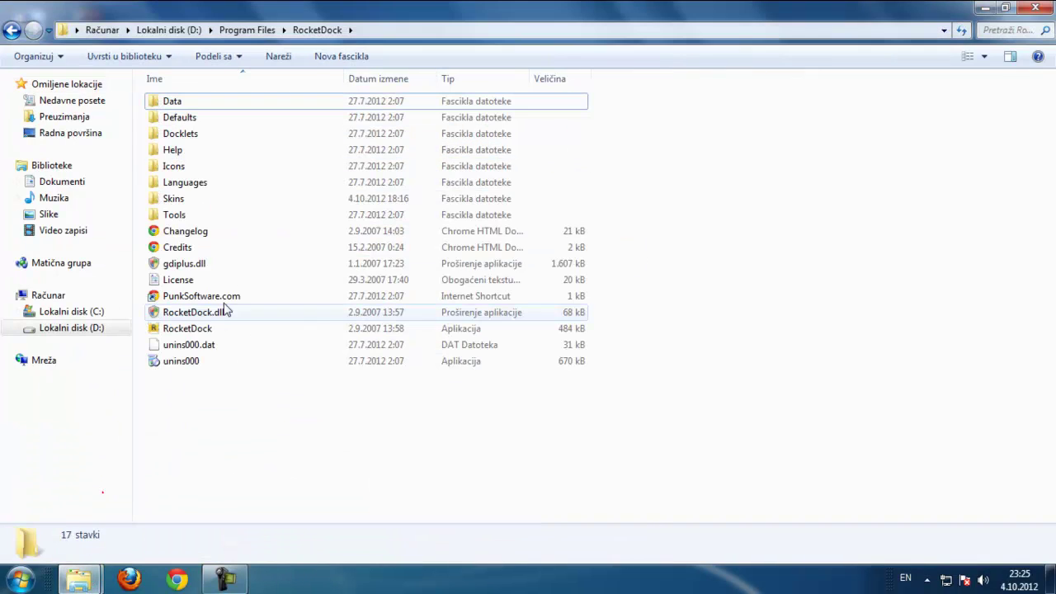
mouse_move(293, 427)
left_mouse_down()
mouse_move(200, 105)
mouse_move(293, 433)
mouse_move(262, 426)
left_mouse_up()
double_click(177, 199)
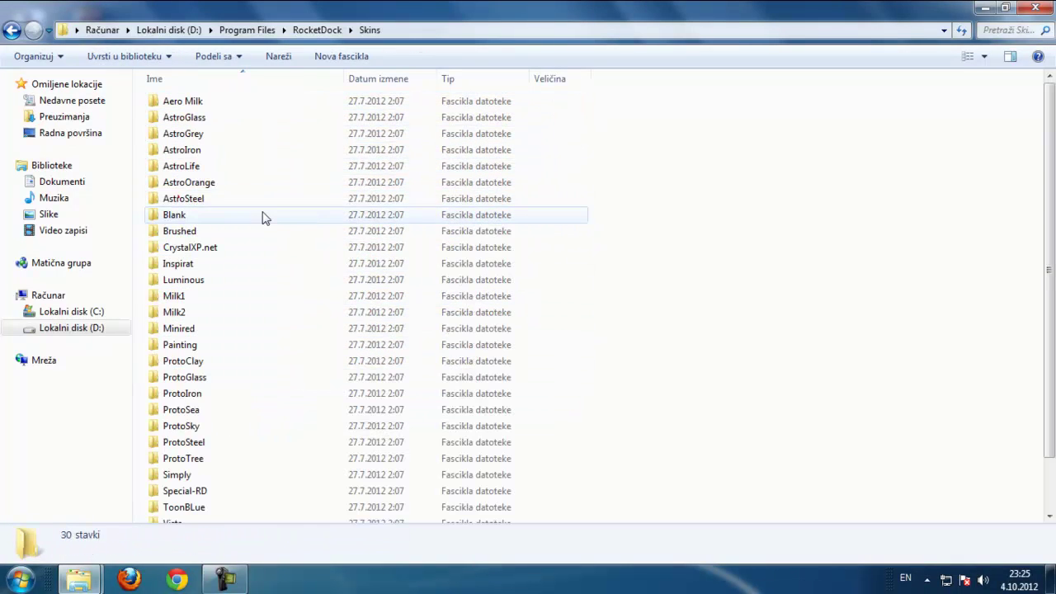
scroll(444, 213, "down", 2)
scroll(1003, 189, "up", 2)
scroll(325, 410, "down", 2)
scroll(253, 457, "up", 2)
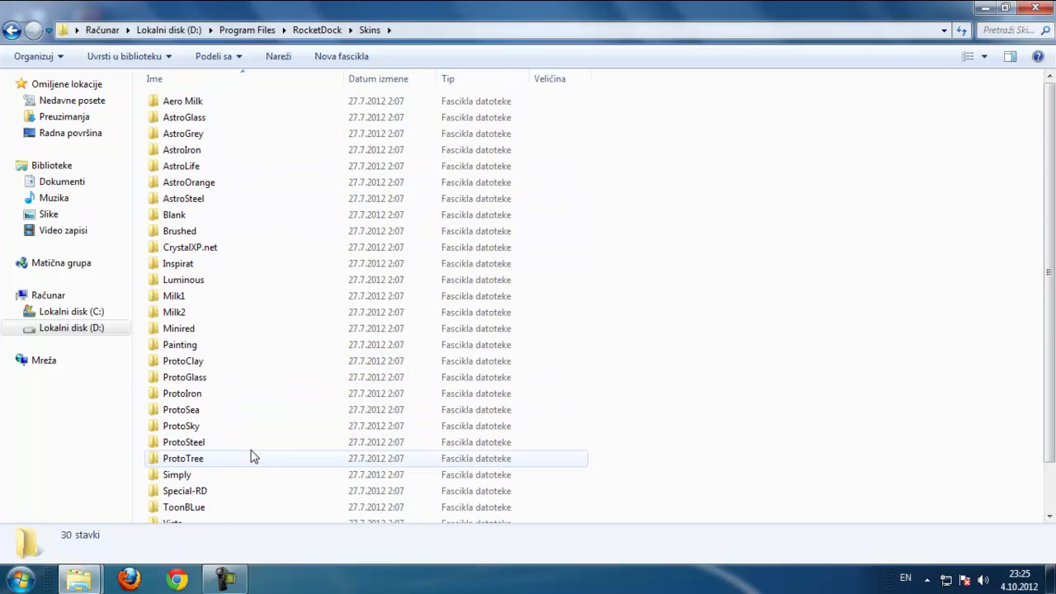
scroll(1053, 371, "down", 2)
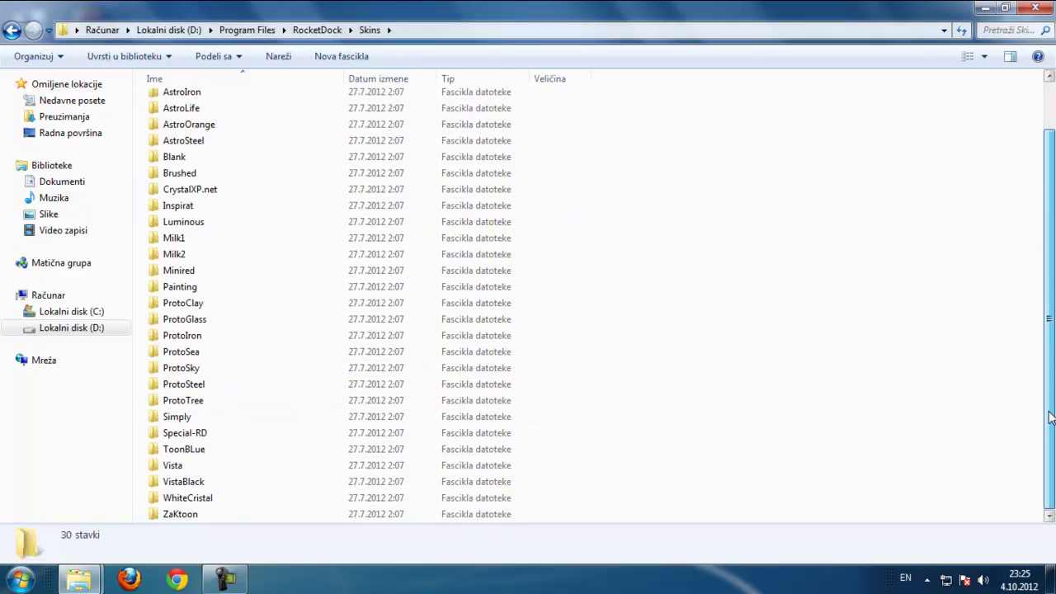
scroll(1050, 241, "up", 1)
scroll(1050, 241, "down", 1)
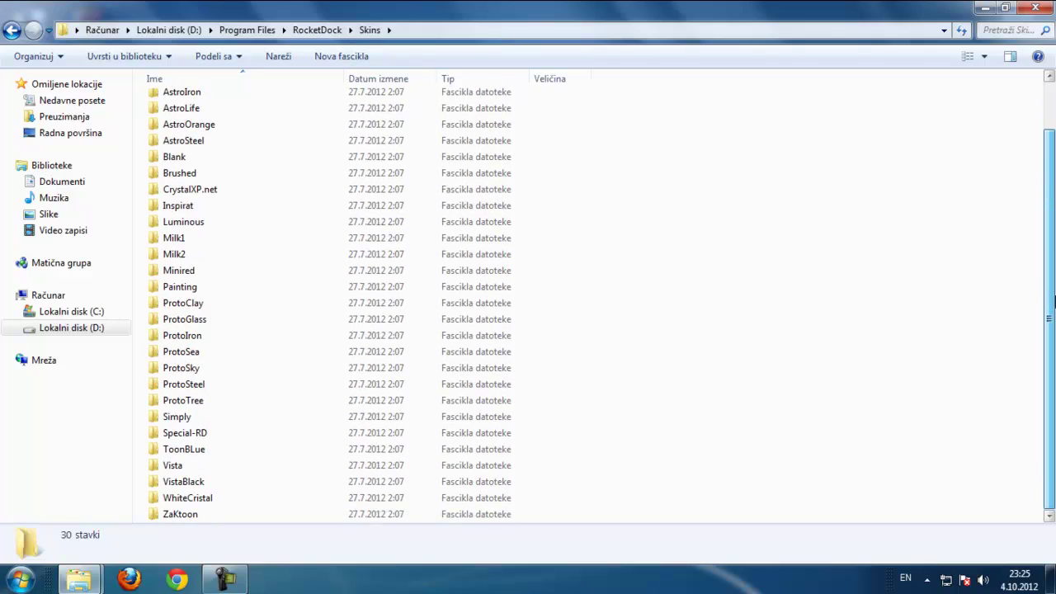
right_click(667, 234)
mouse_move(703, 484)
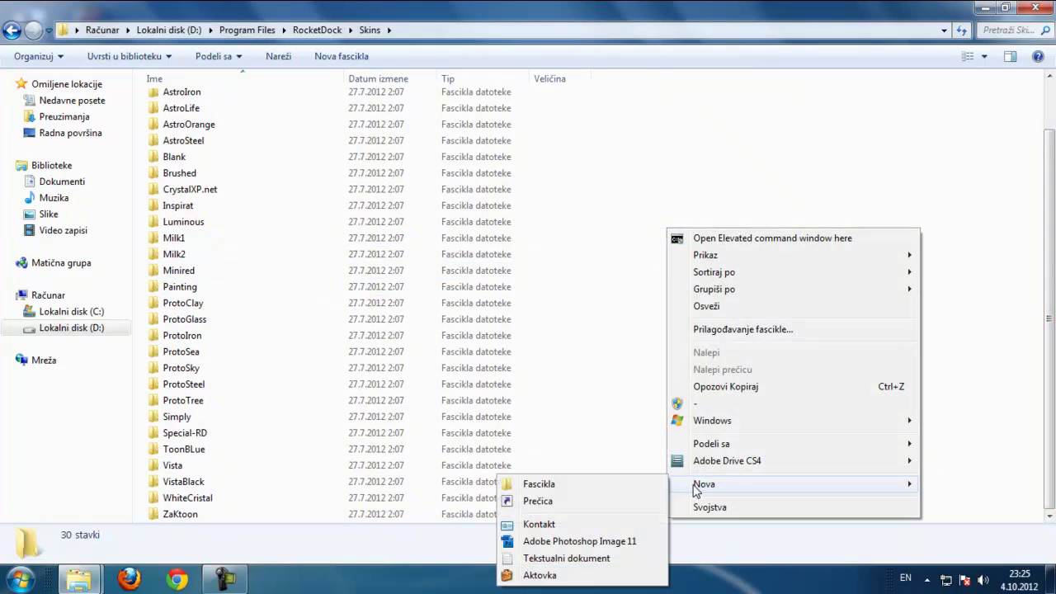
left_click(630, 484)
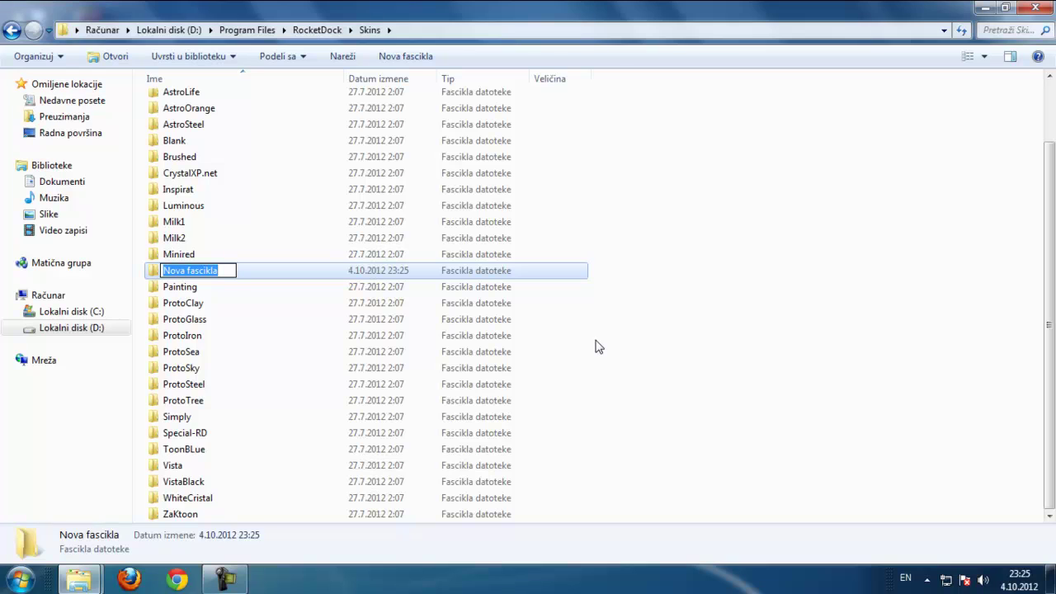
key("BackSpace")
type("aqua")
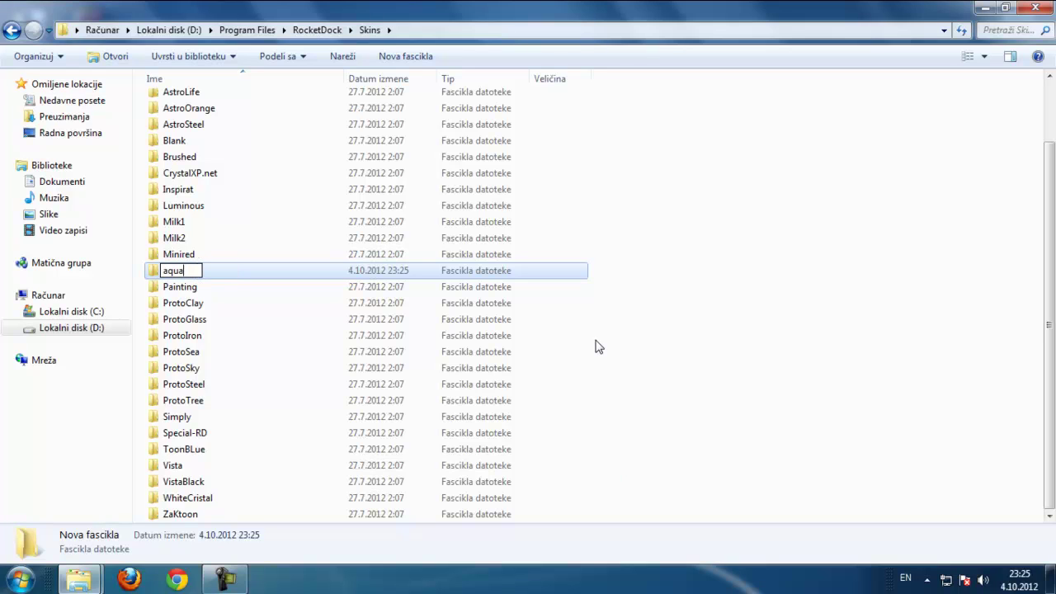
key("Return")
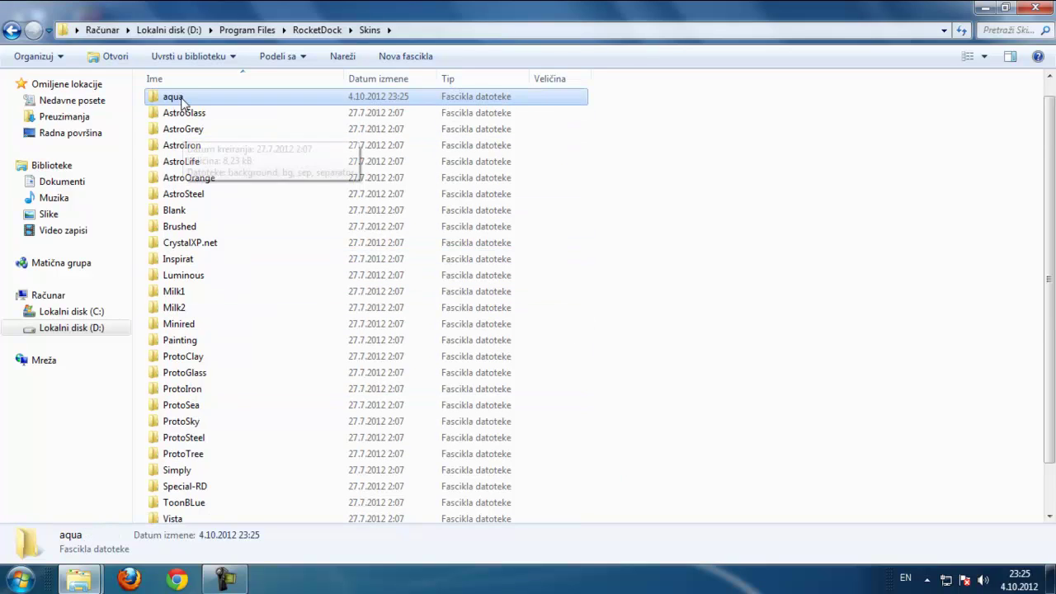
Copy the five Neon Top RD skin files into the aqua folder, then close it
double_click(184, 104)
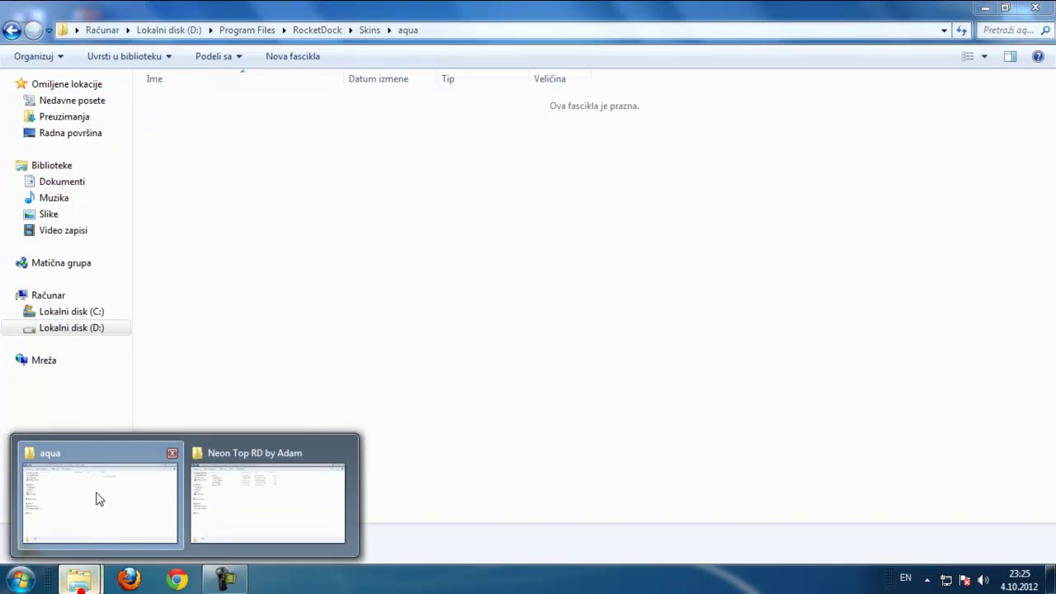
left_click(242, 487)
mouse_move(208, 211)
left_mouse_down()
mouse_move(171, 134)
mouse_move(175, 100)
left_mouse_up()
right_click(175, 100)
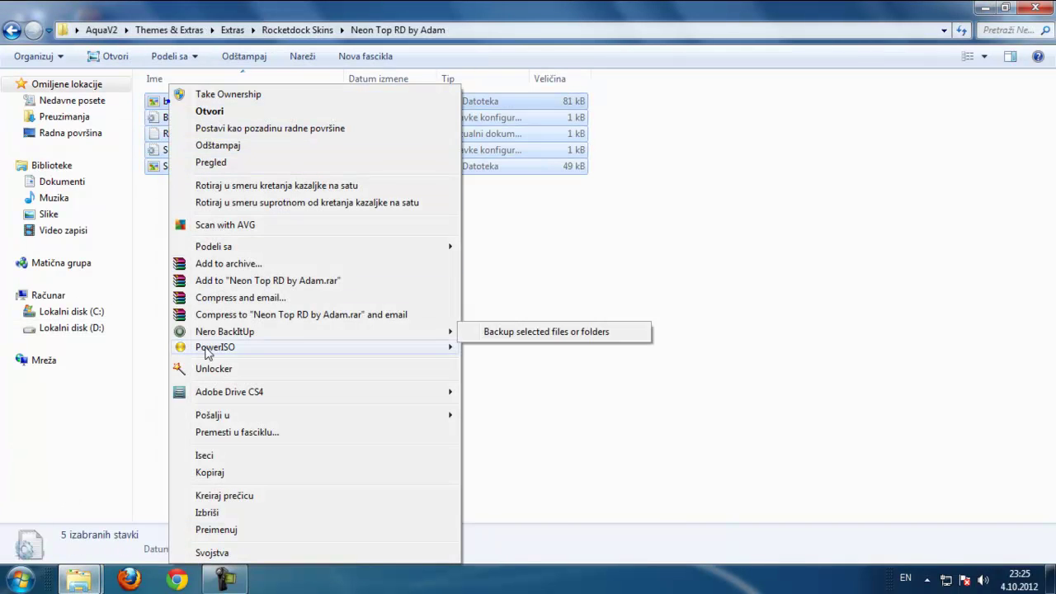
left_click(207, 473)
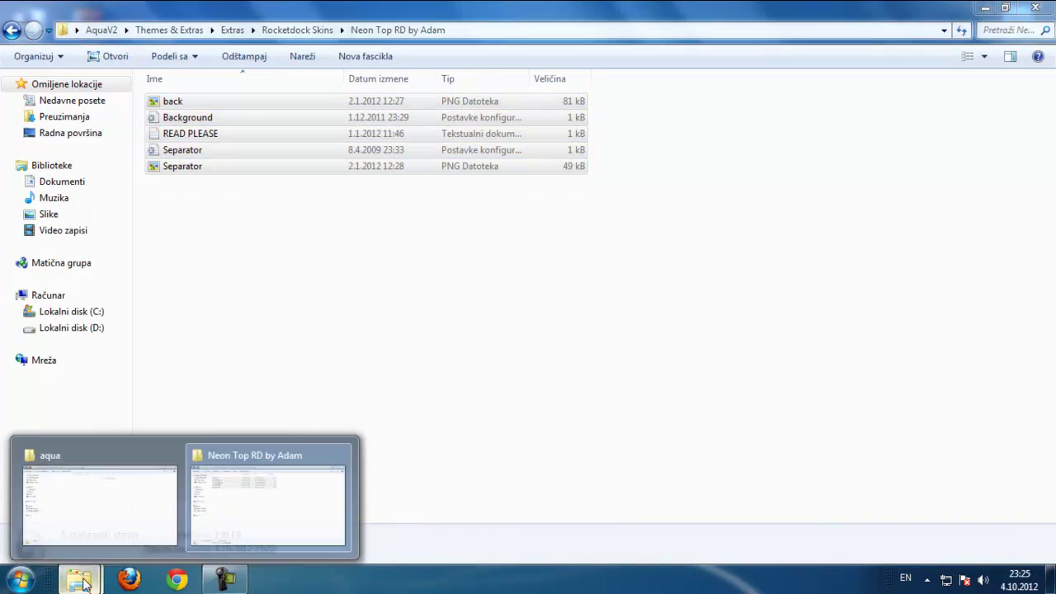
left_click(94, 504)
right_click(292, 235)
left_click(334, 358)
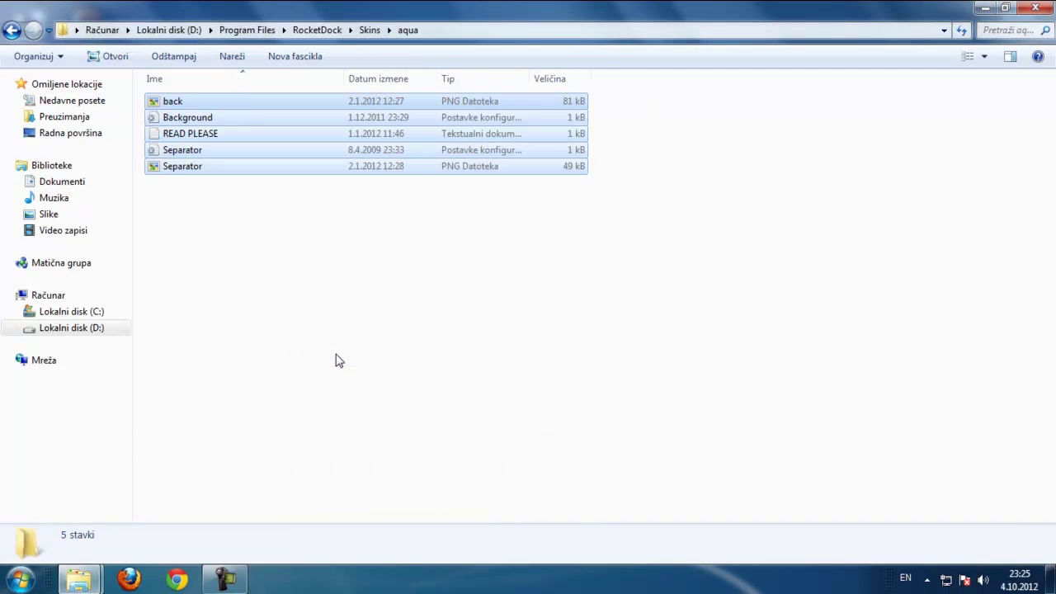
left_click(334, 360)
left_click(1051, 12)
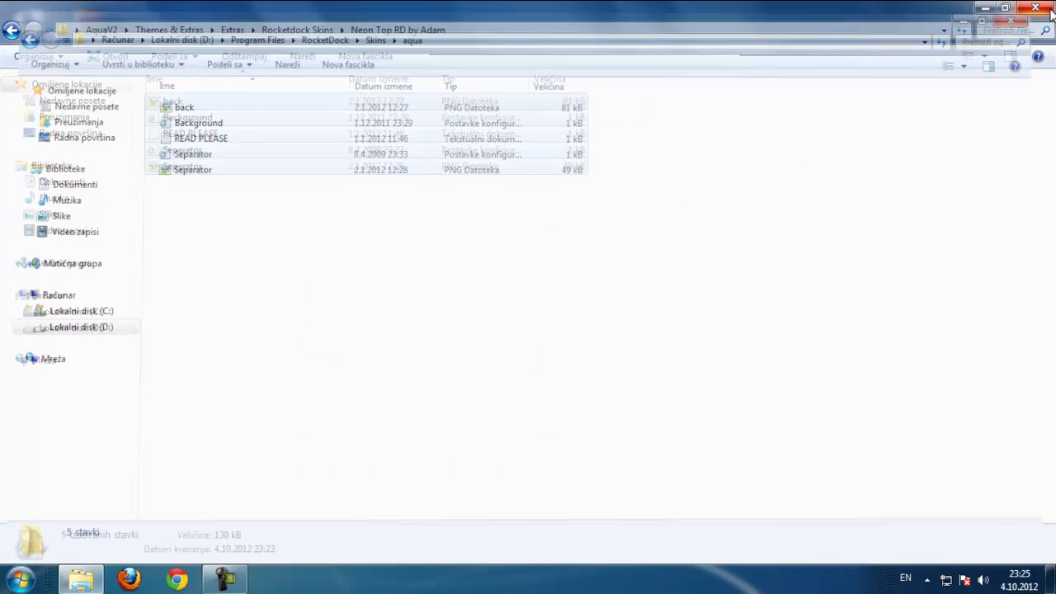
Choose aqua as the Tema on RocketDock's Stil settings page and confirm with OK
left_click(1051, 12)
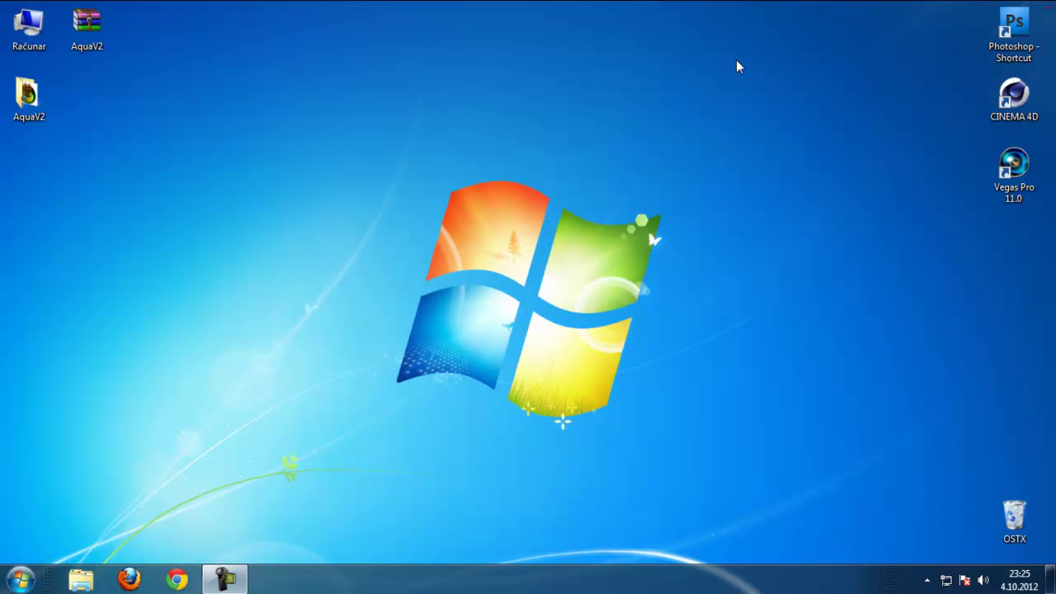
right_click(854, 28)
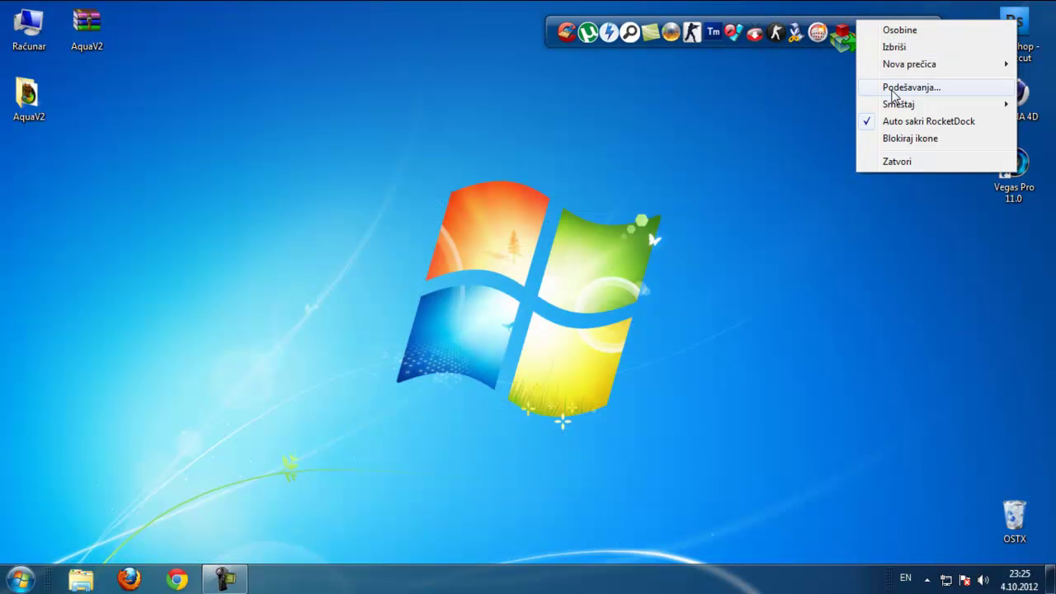
left_click(893, 88)
left_click_drag(565, 109, 578, 105)
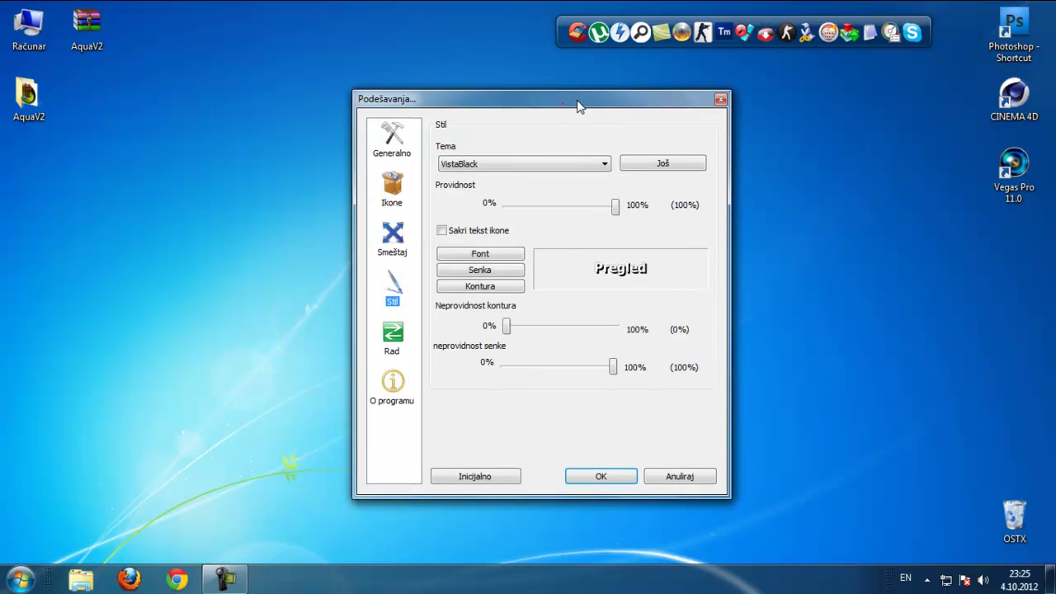
left_click(515, 163)
scroll(470, 198, "up", 1)
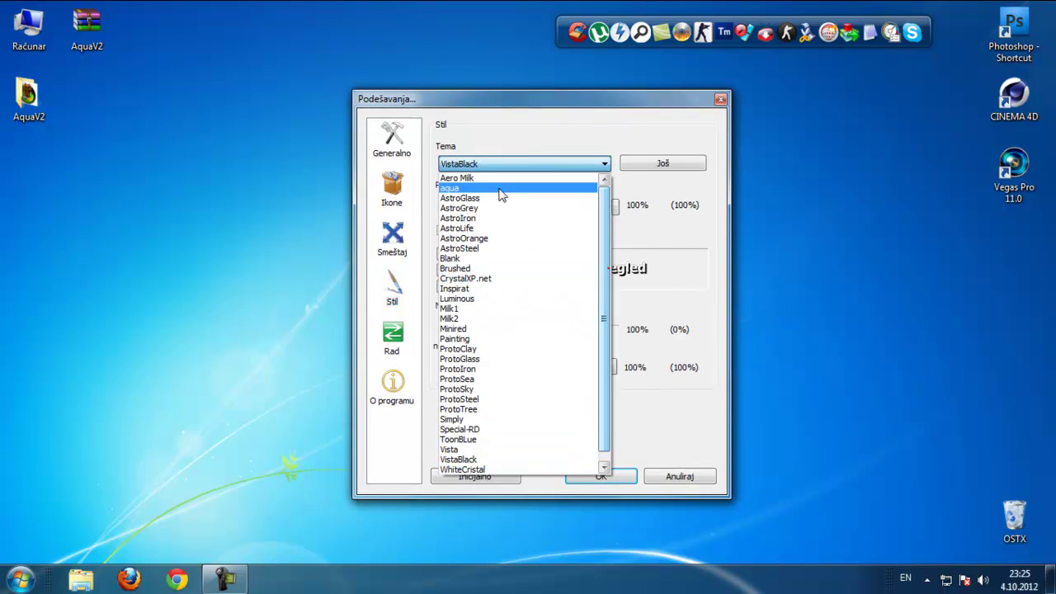
left_click(458, 190)
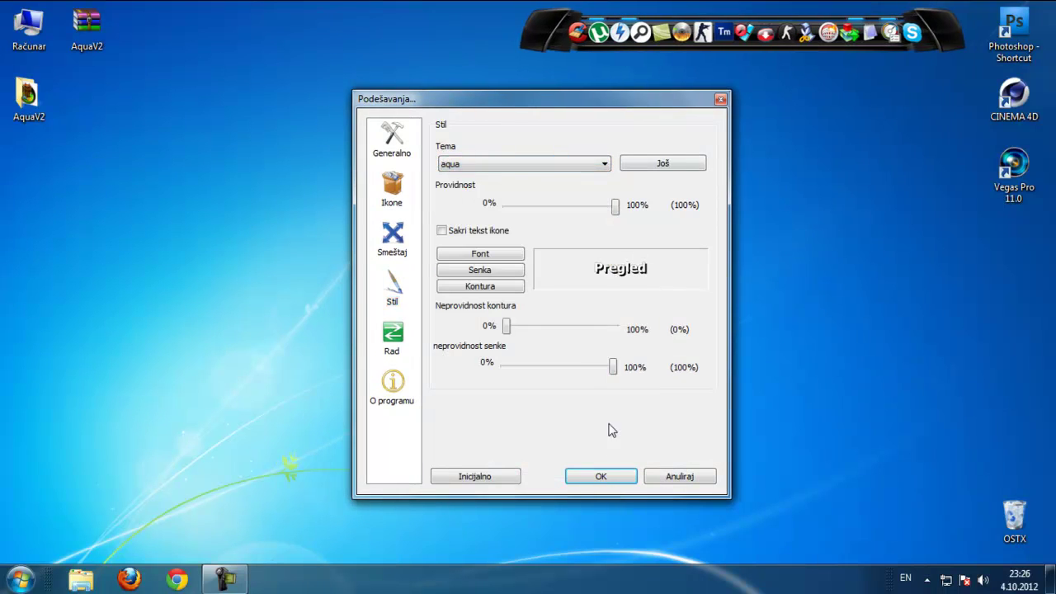
left_click(605, 474)
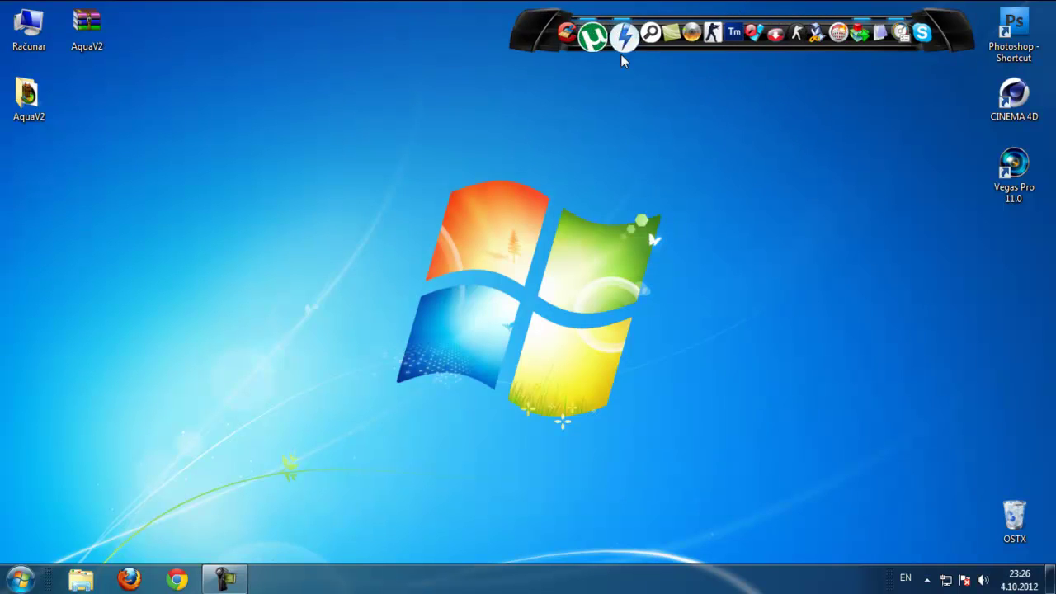
Navigate to AquaV2 > Themes & Extras > Extras > logoneditor & Aqua Logon
double_click(28, 95)
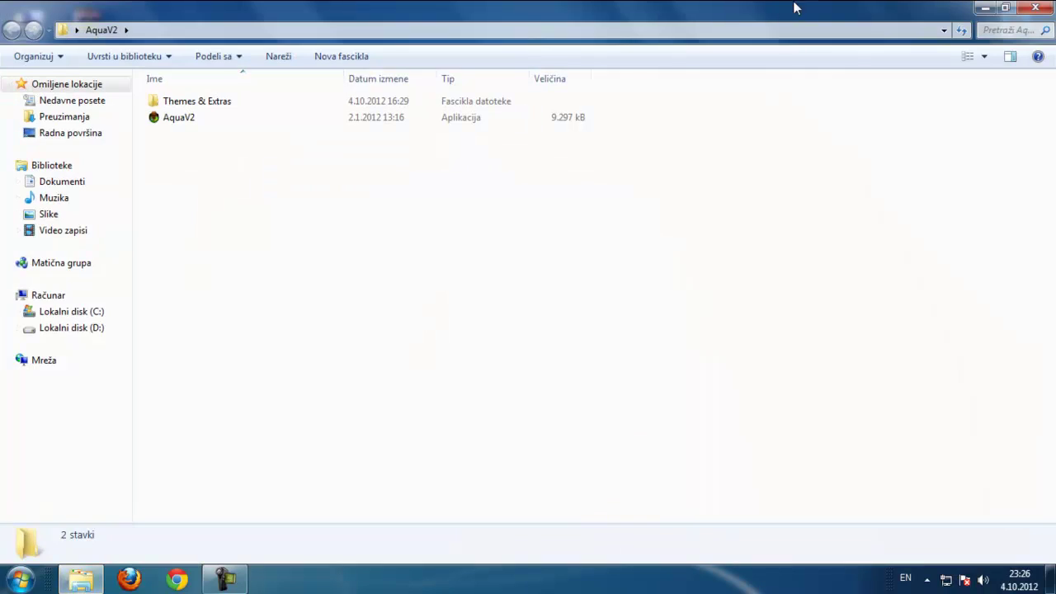
double_click(191, 102)
double_click(172, 103)
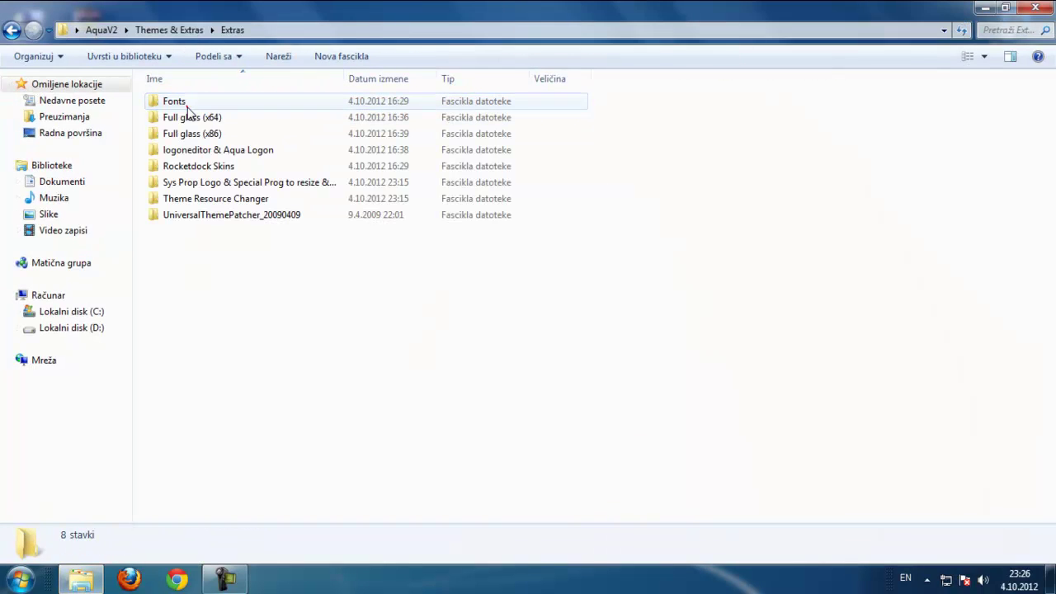
double_click(219, 152)
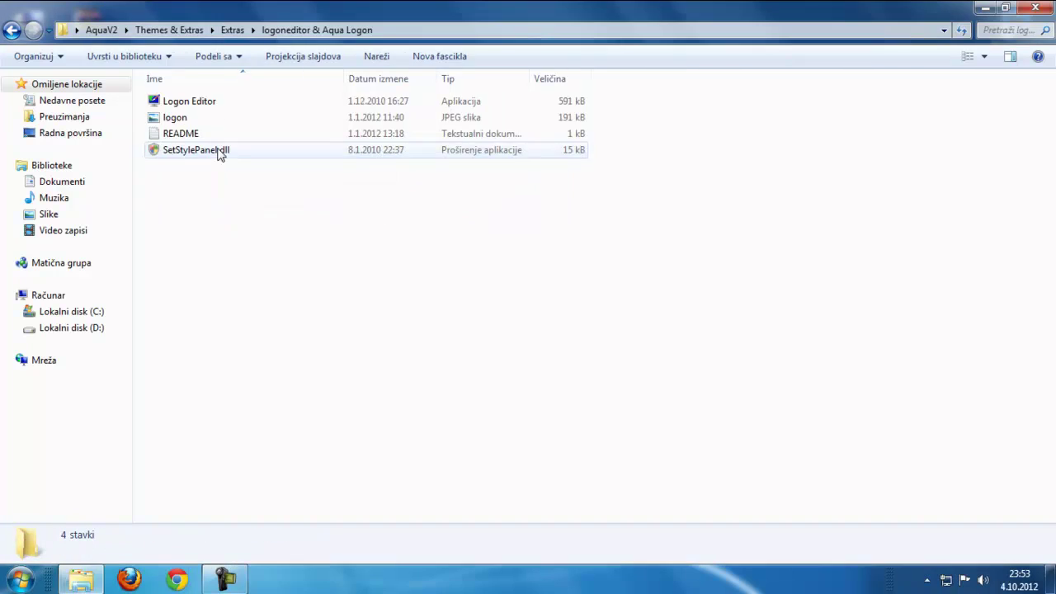
Preview the logon image in Photo Viewer, close it, and select Logon Editor
left_click(179, 122)
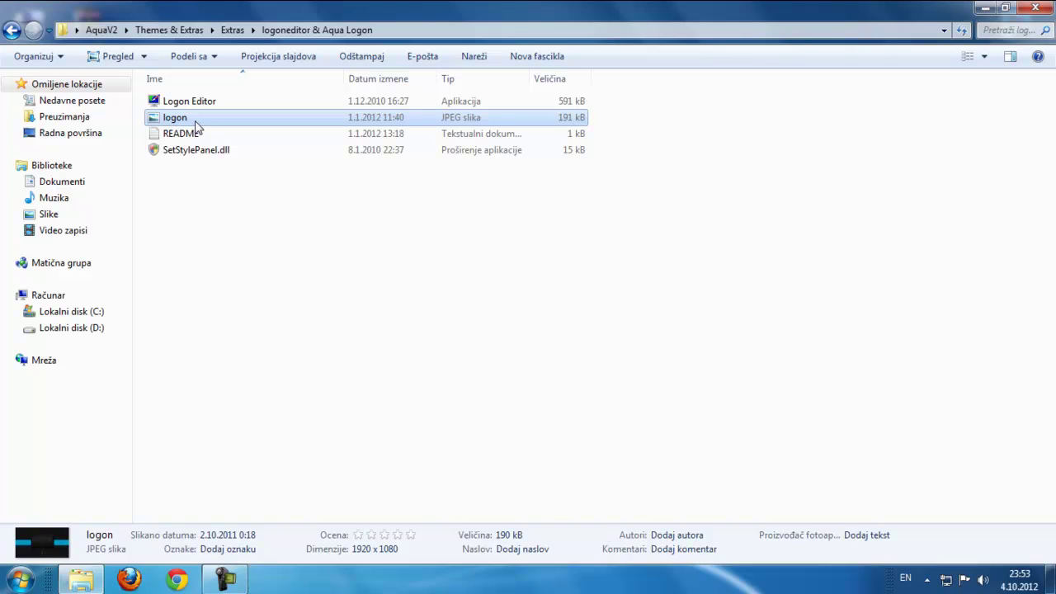
left_click(177, 190)
double_click(171, 119)
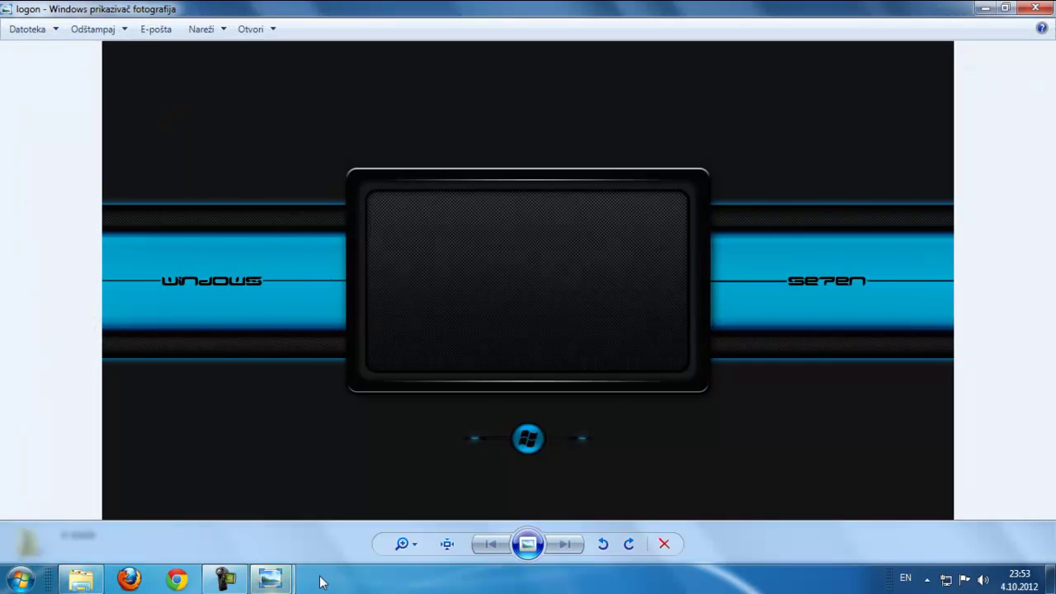
mouse_move(271, 579)
left_click(427, 450)
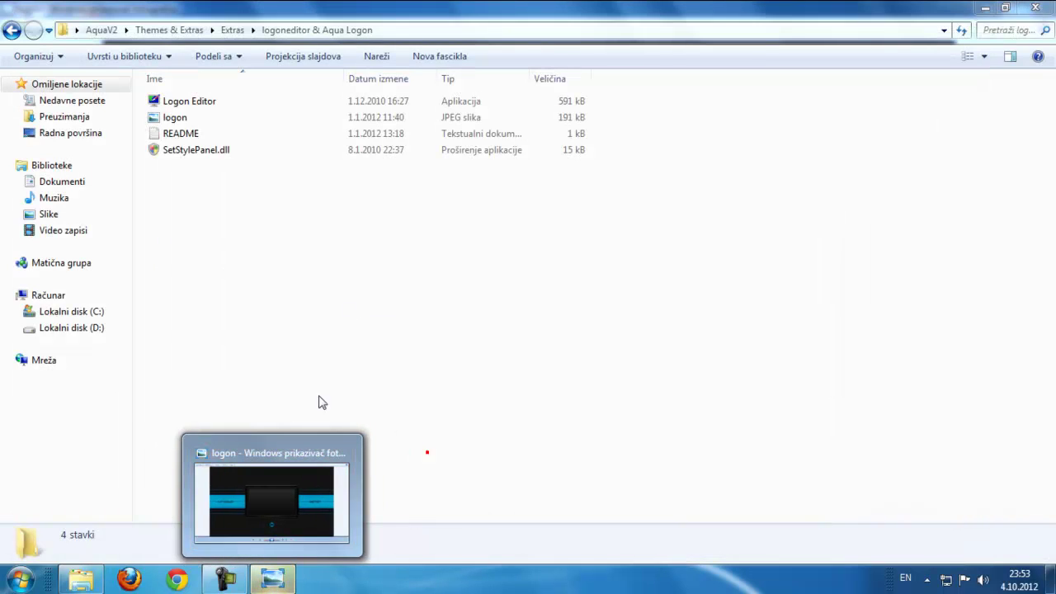
left_click(279, 518)
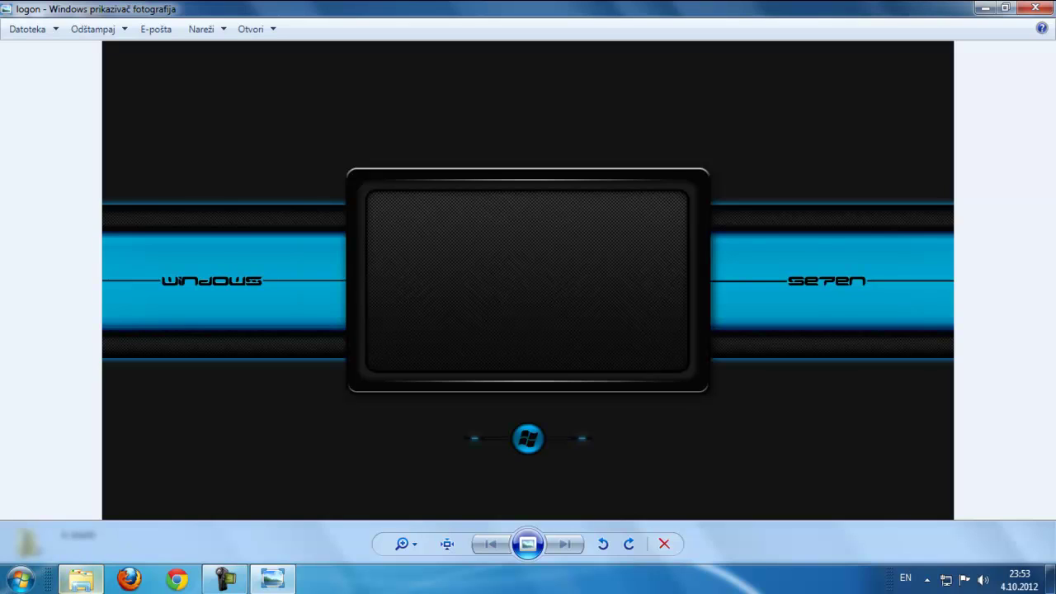
left_click(1031, 8)
left_click(173, 102)
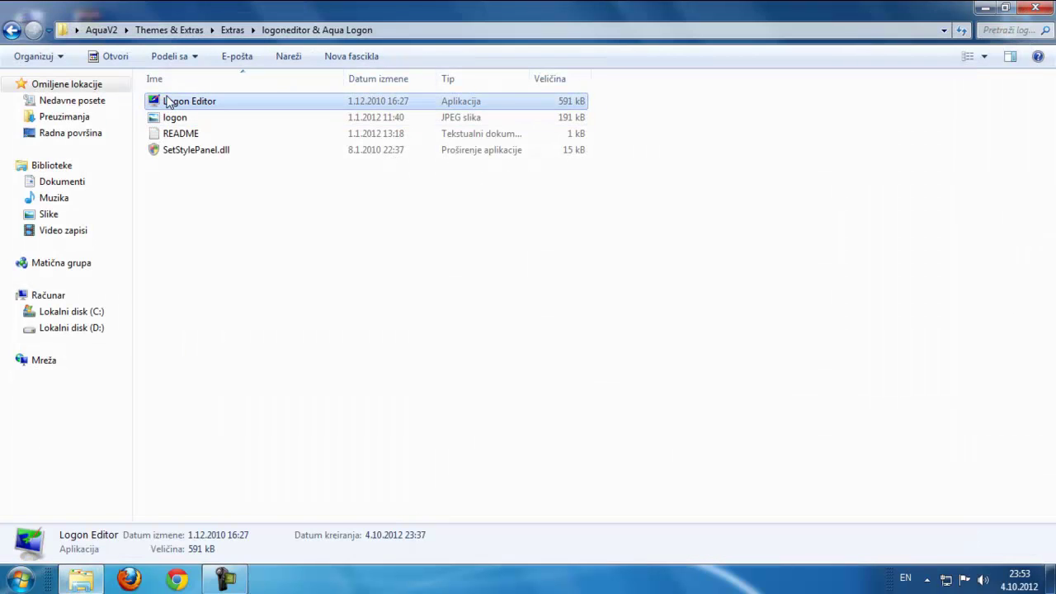
Launch Logon Editor with 'Pokreni kao administrator'
right_click(197, 101)
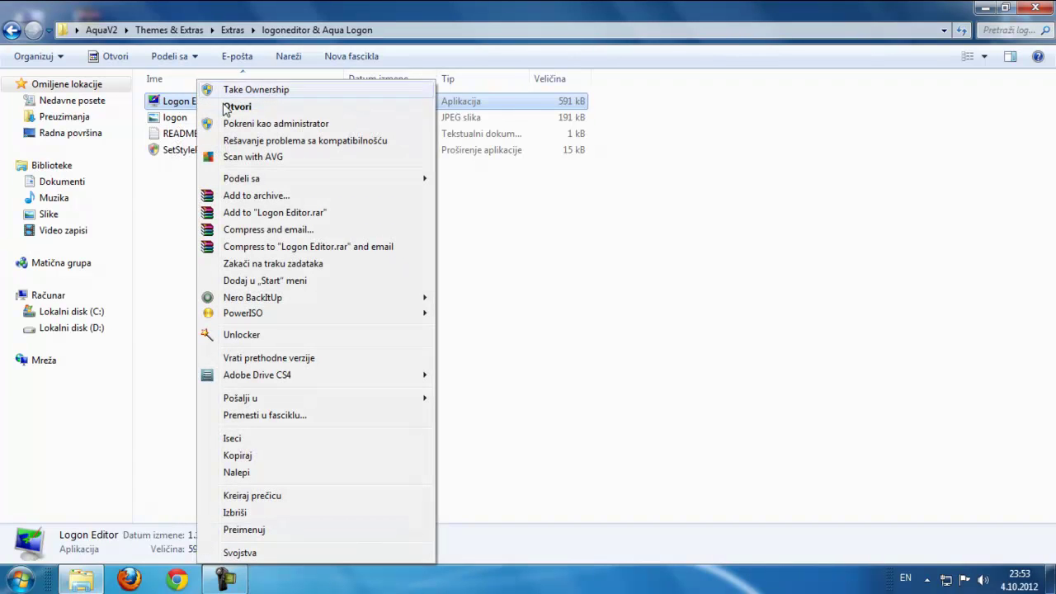
left_click(248, 123)
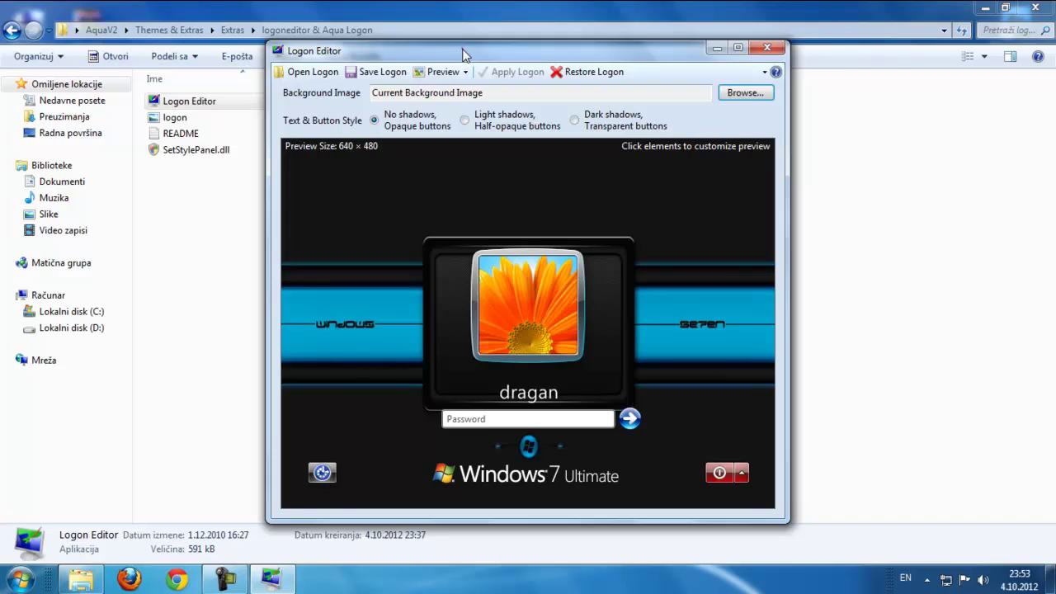
left_click_drag(463, 54, 519, 56)
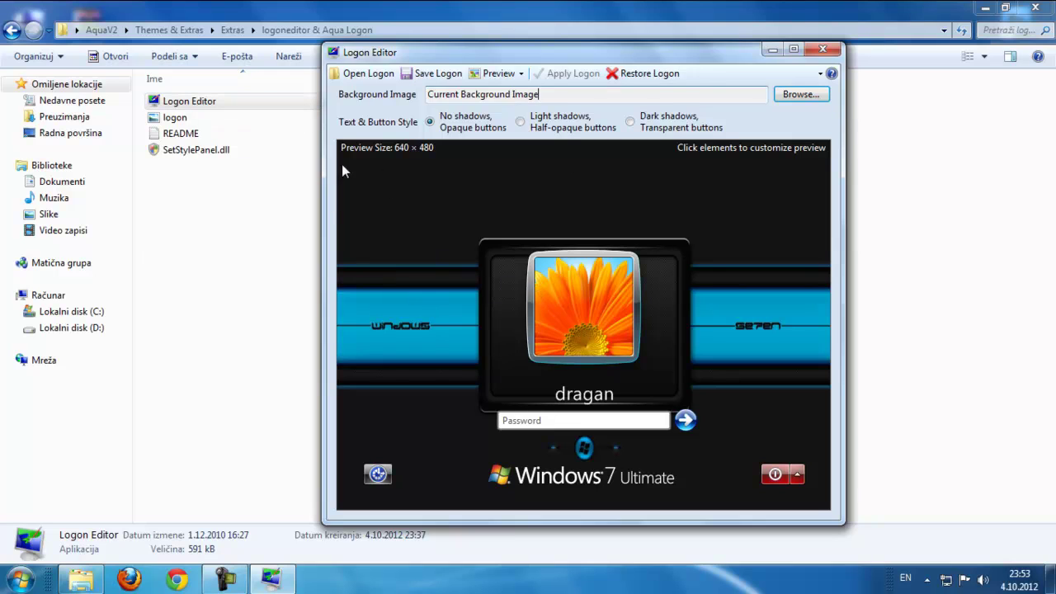
Set the 'logon' image as the logon background, Apply Logon, and close the editor
left_click(797, 97)
left_click(529, 169)
left_click(718, 408)
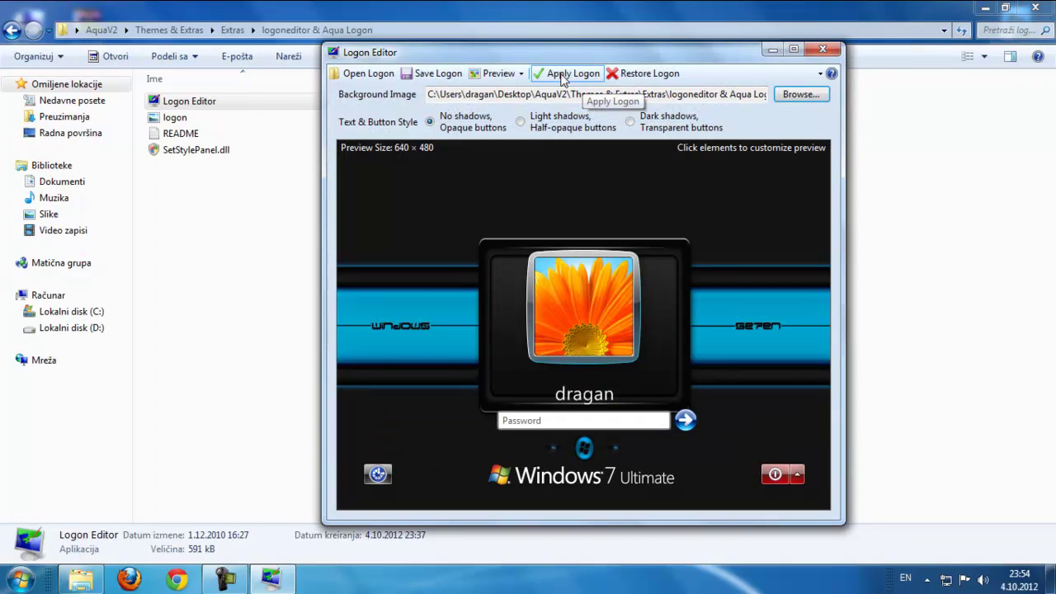
left_click(561, 74)
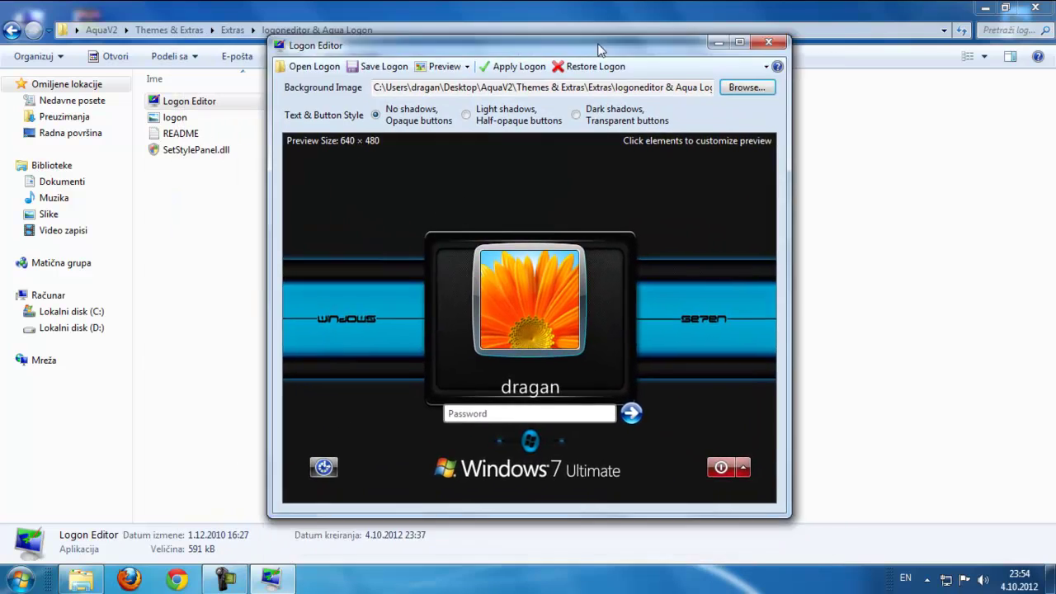
left_click_drag(550, 58, 633, 67)
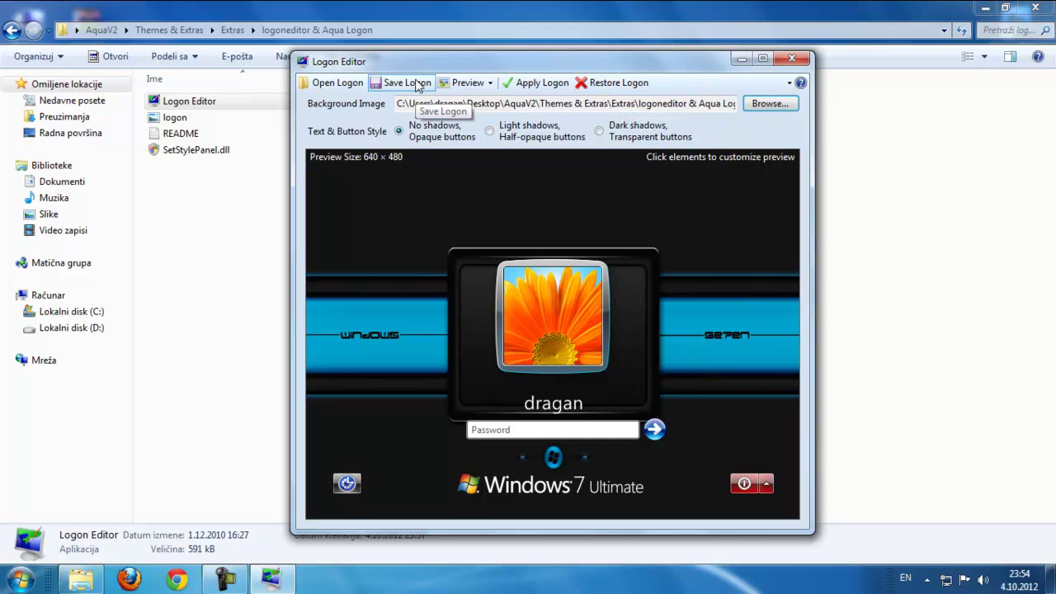
left_click(792, 57)
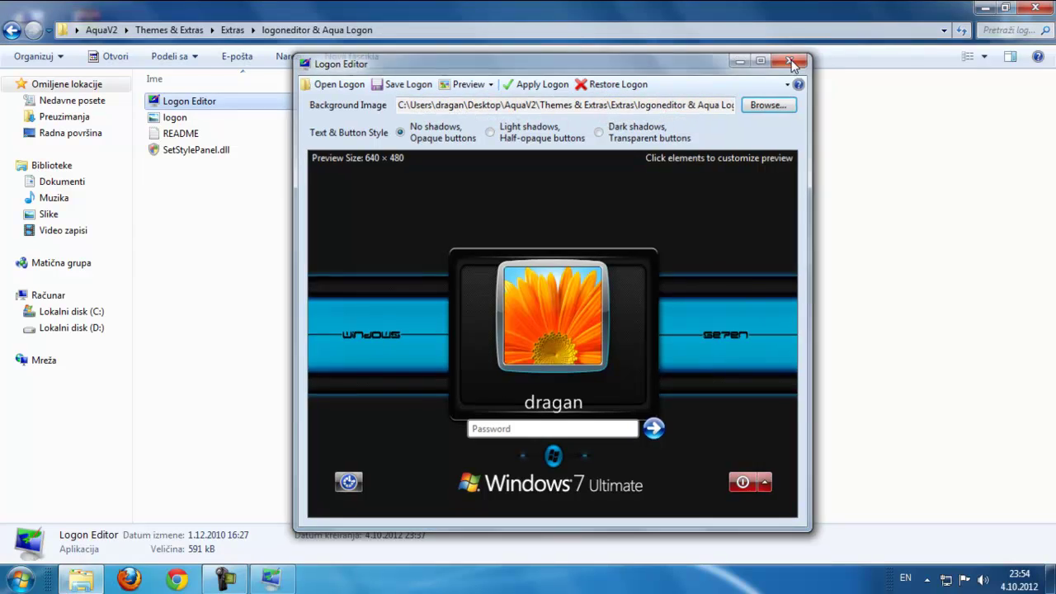
right_click(345, 225)
Return to the Extras folder and look inside the Full glass (x64) folder
left_click(381, 300)
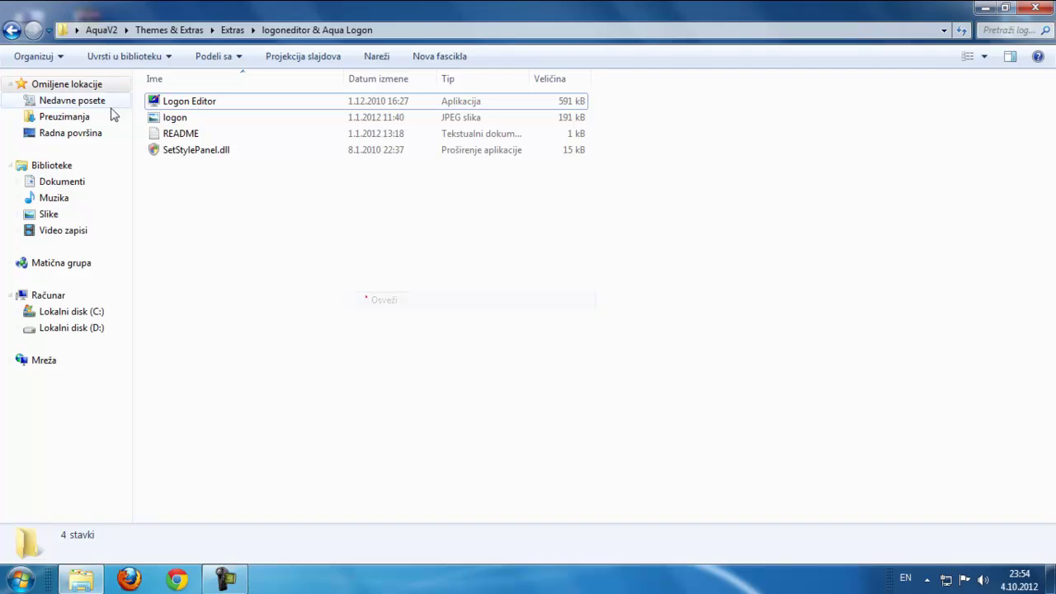
left_click(10, 31)
left_click(193, 133)
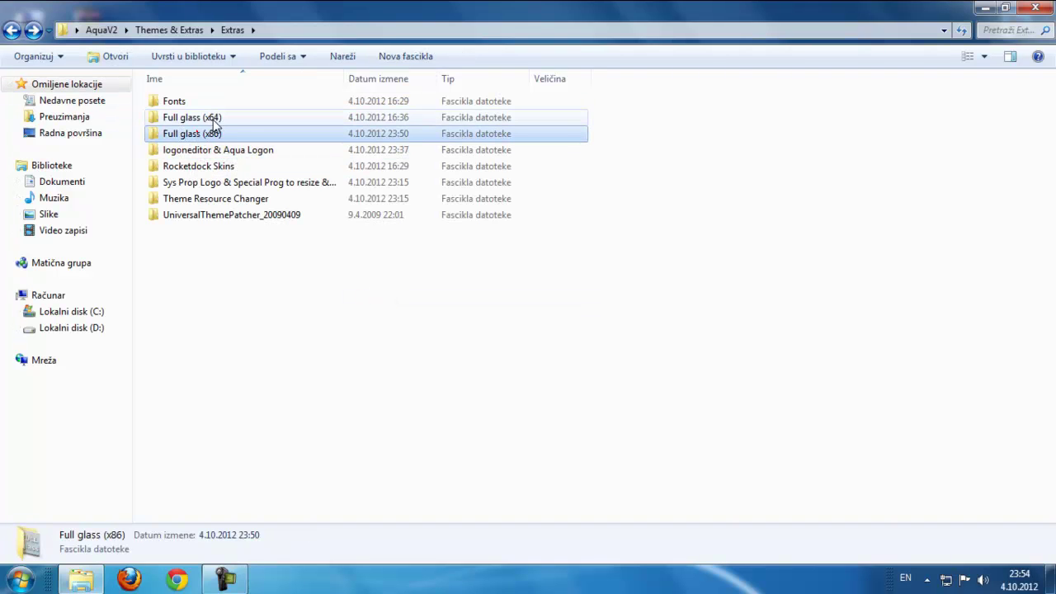
left_click(229, 117)
left_click(183, 134)
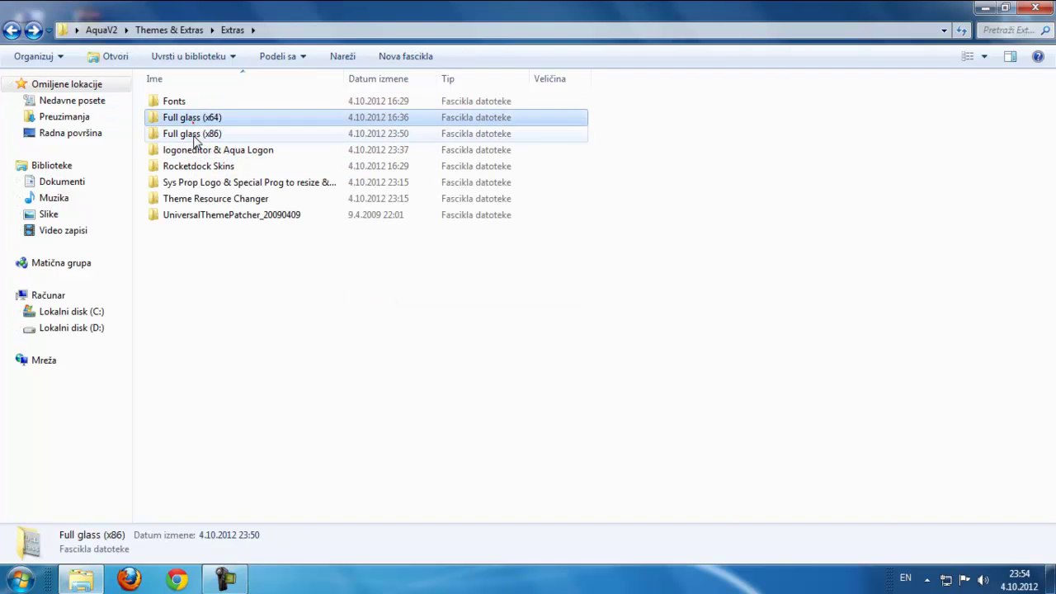
left_click(195, 122)
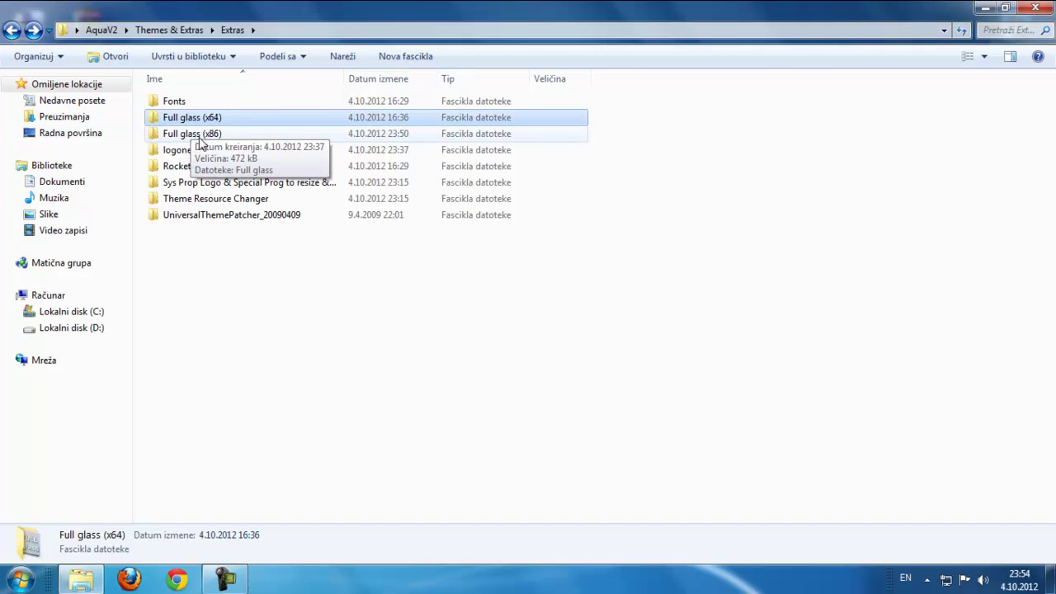
left_click(200, 137)
left_click(213, 119)
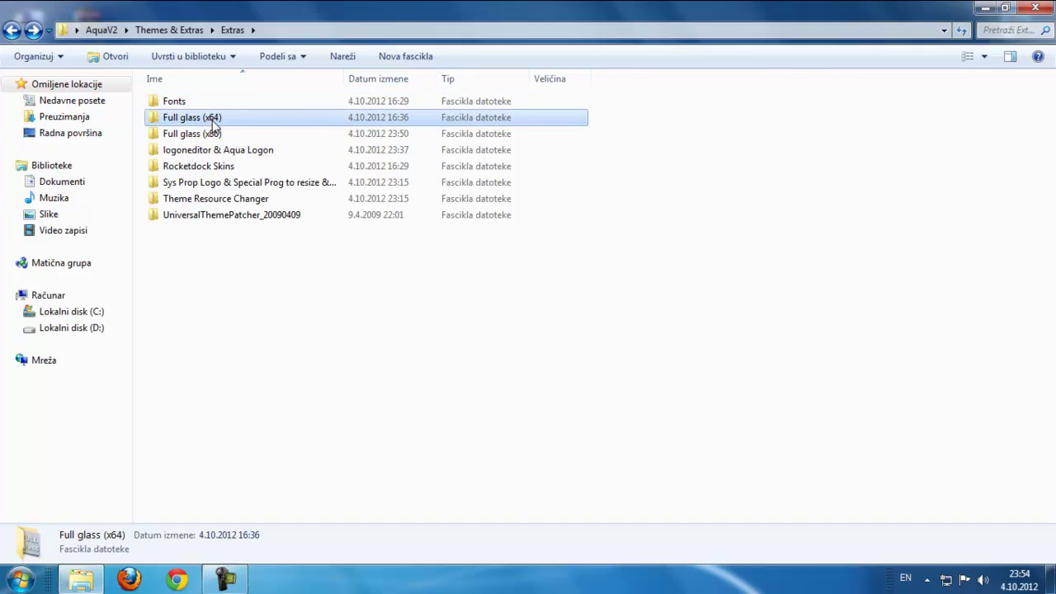
double_click(194, 121)
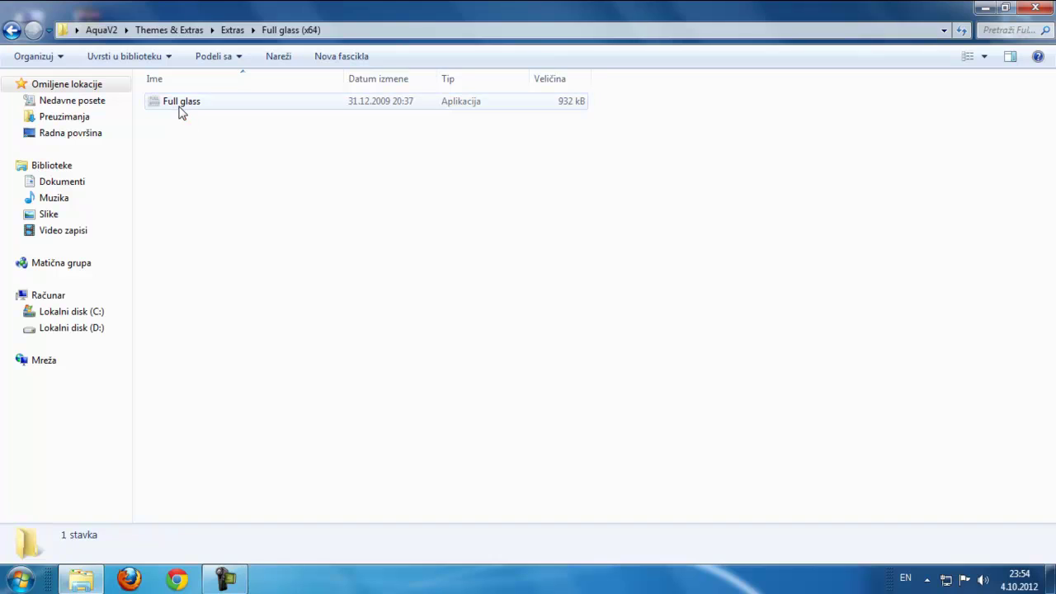
left_click(10, 31)
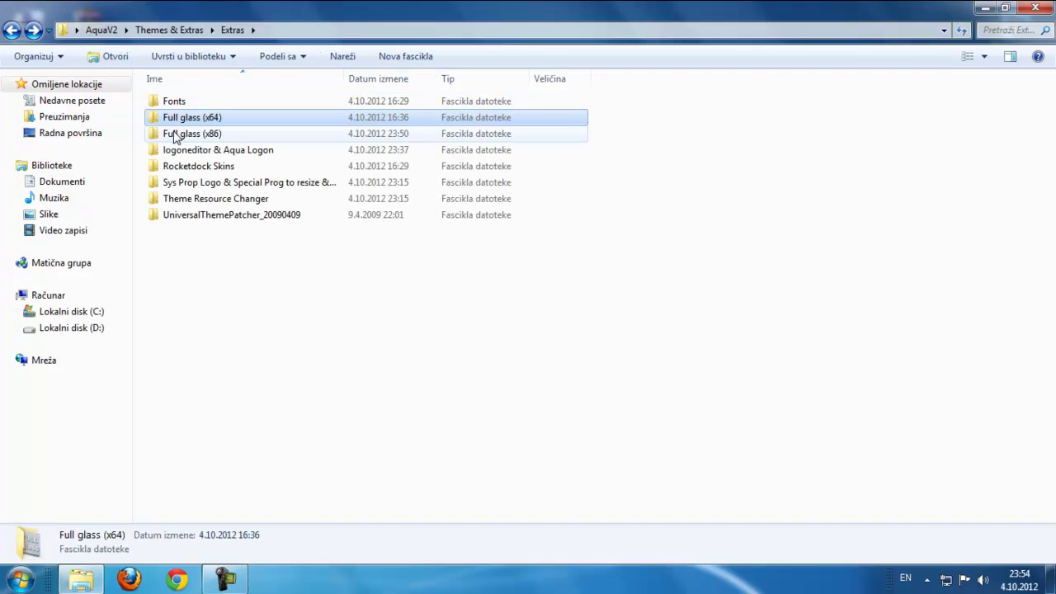
Run the Full glass (x86) application, then open the Extras Fonts folder
double_click(175, 136)
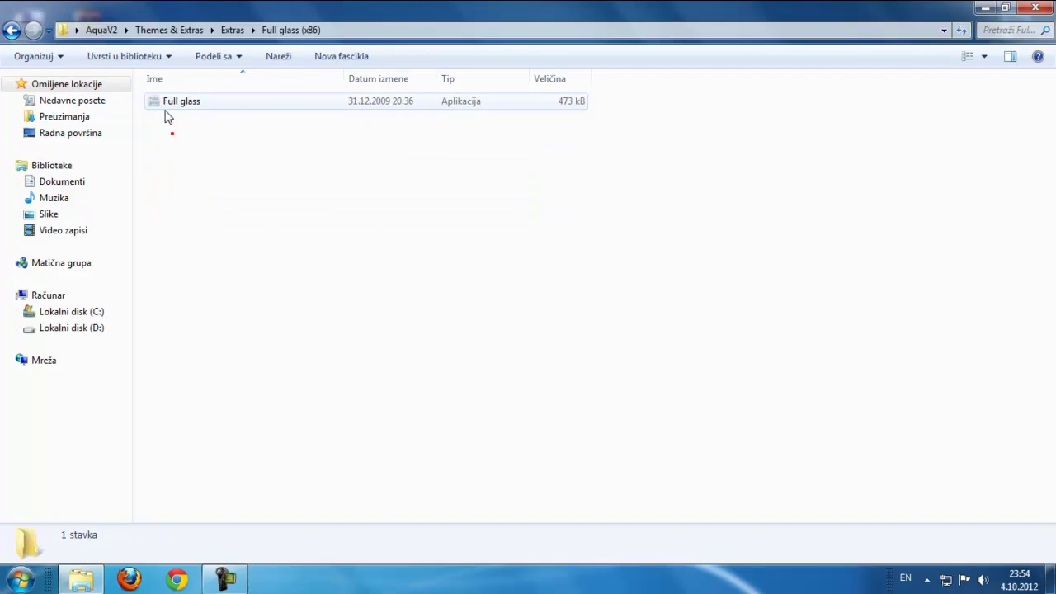
double_click(168, 111)
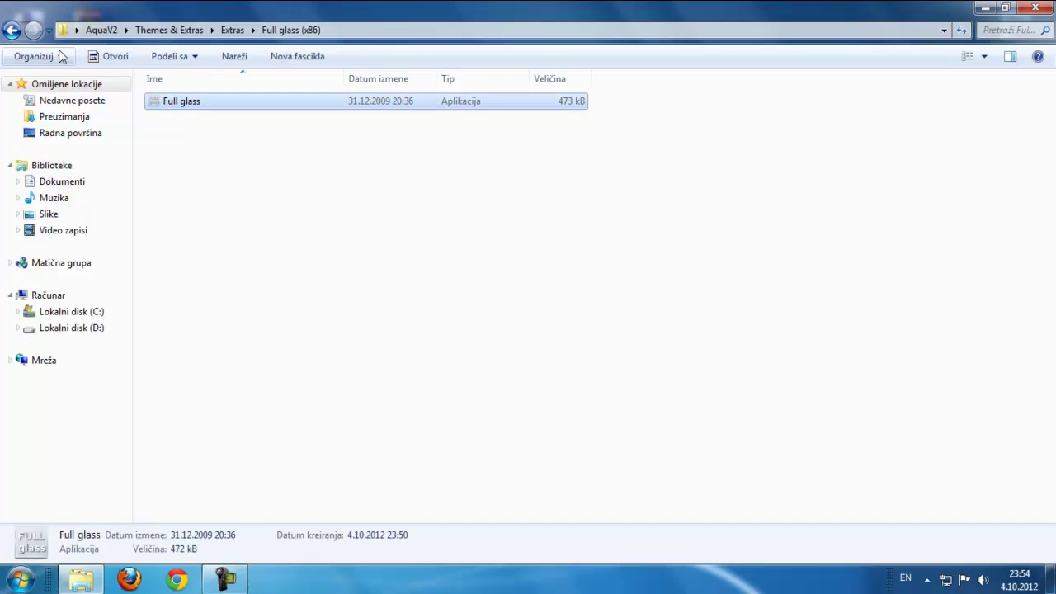
left_click(13, 33)
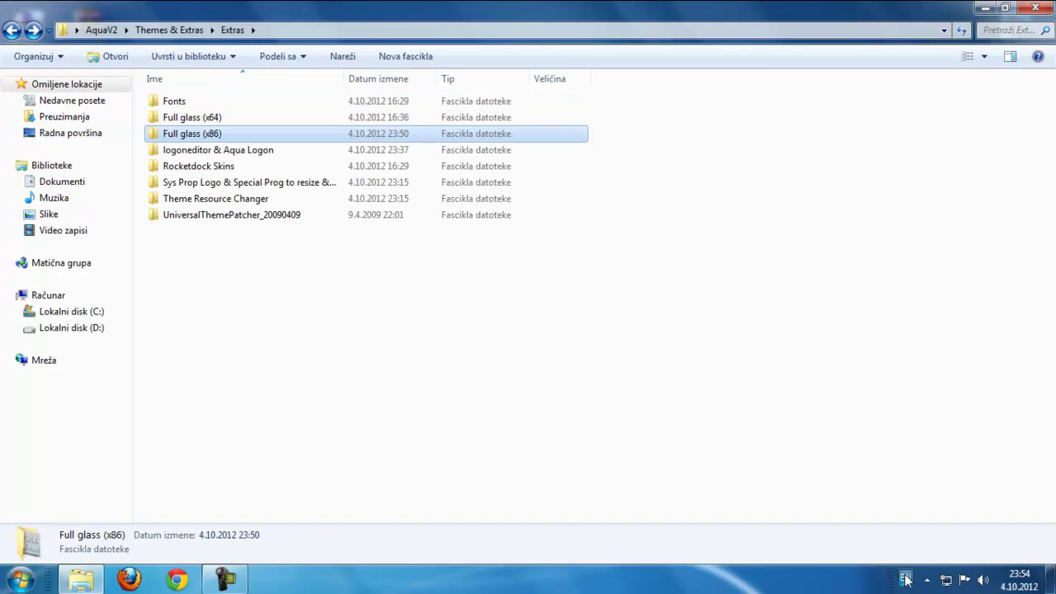
left_click(926, 580)
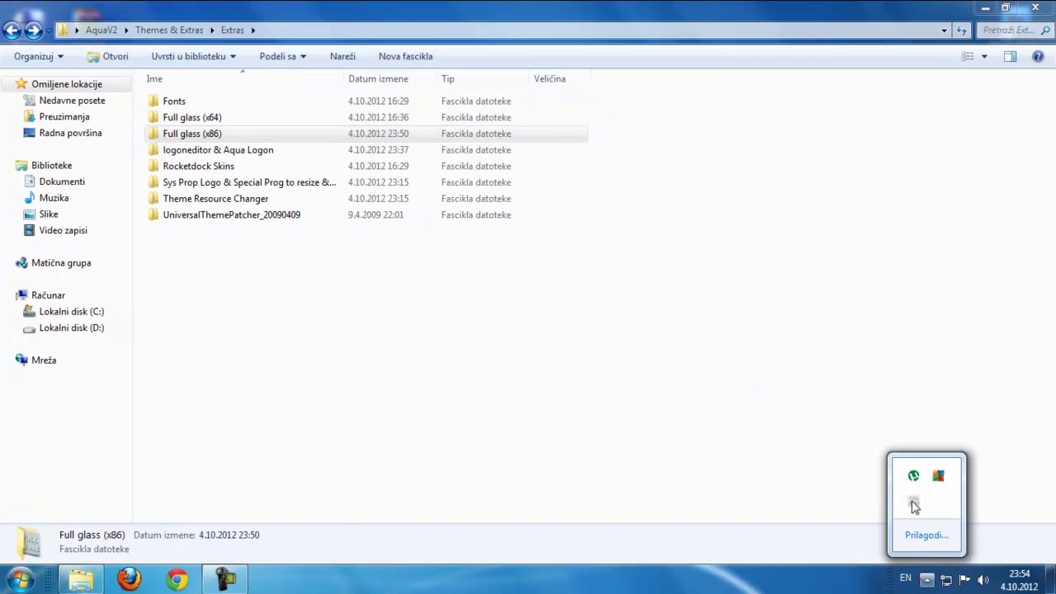
double_click(202, 103)
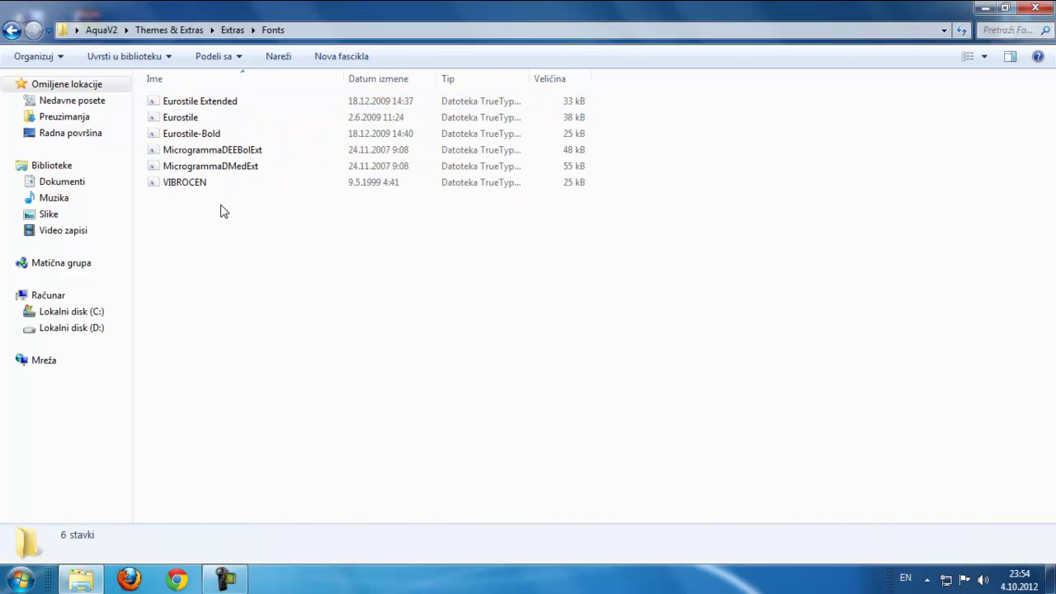
Install all six font files, answering Da to each replace prompt, including Microgramma
left_click_drag(220, 212, 173, 184)
left_click_drag(254, 250, 172, 106)
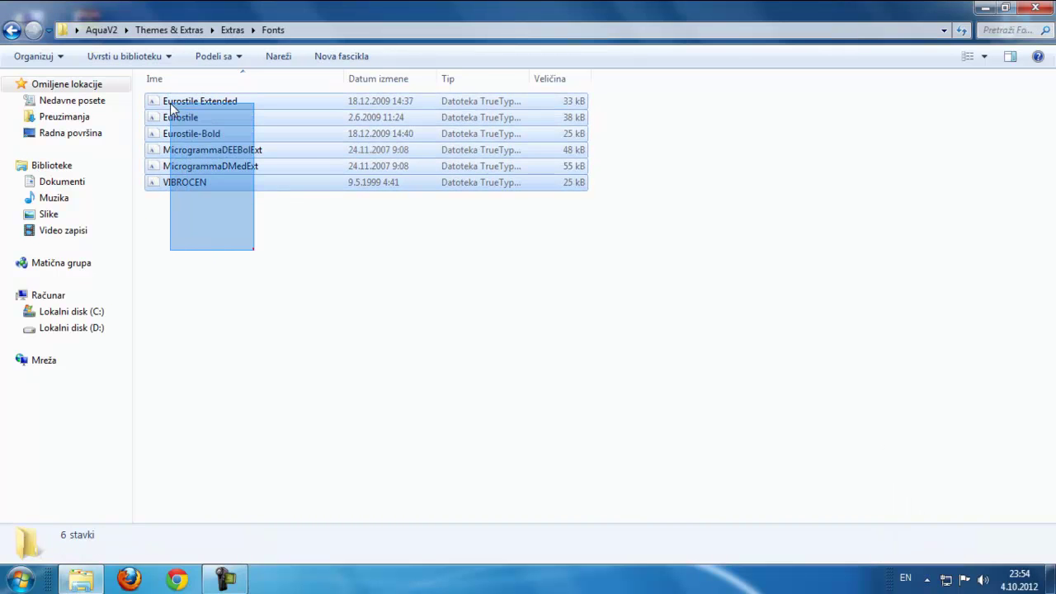
right_click(172, 106)
left_click(181, 163)
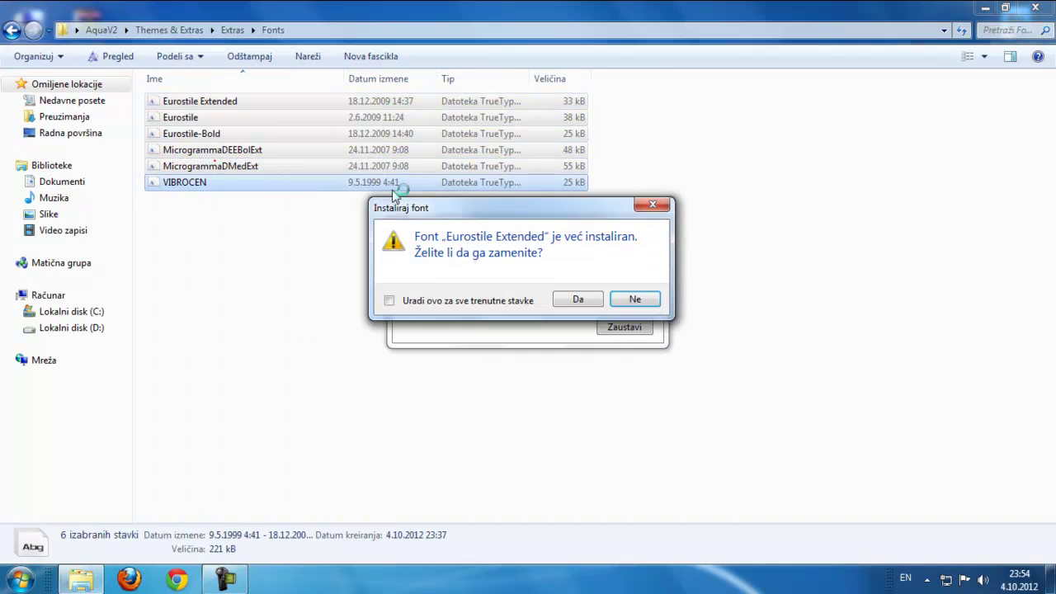
left_click(576, 299)
left_click(576, 300)
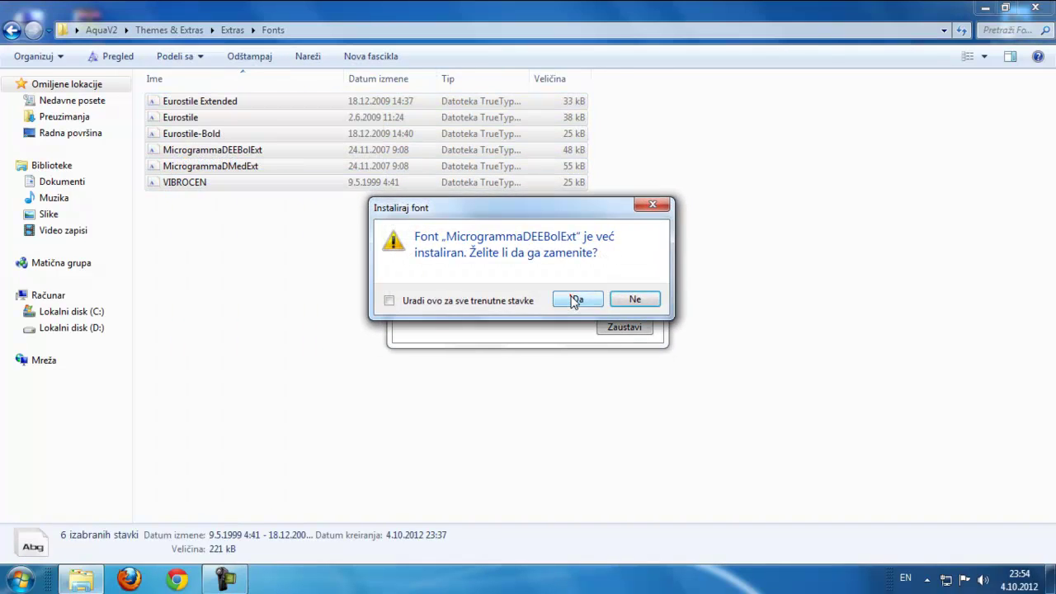
left_click(575, 300)
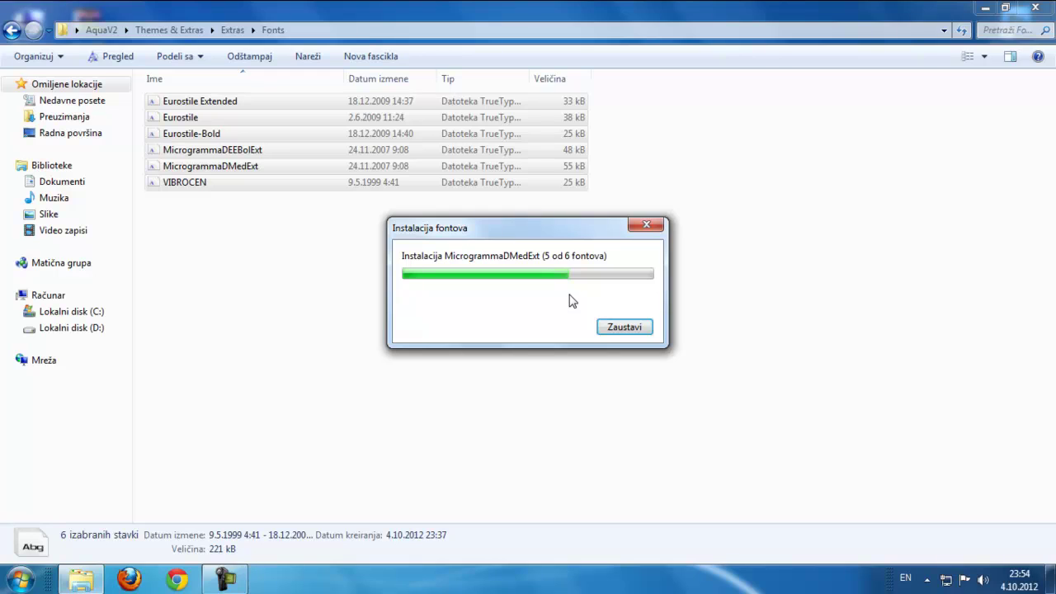
left_click(575, 301)
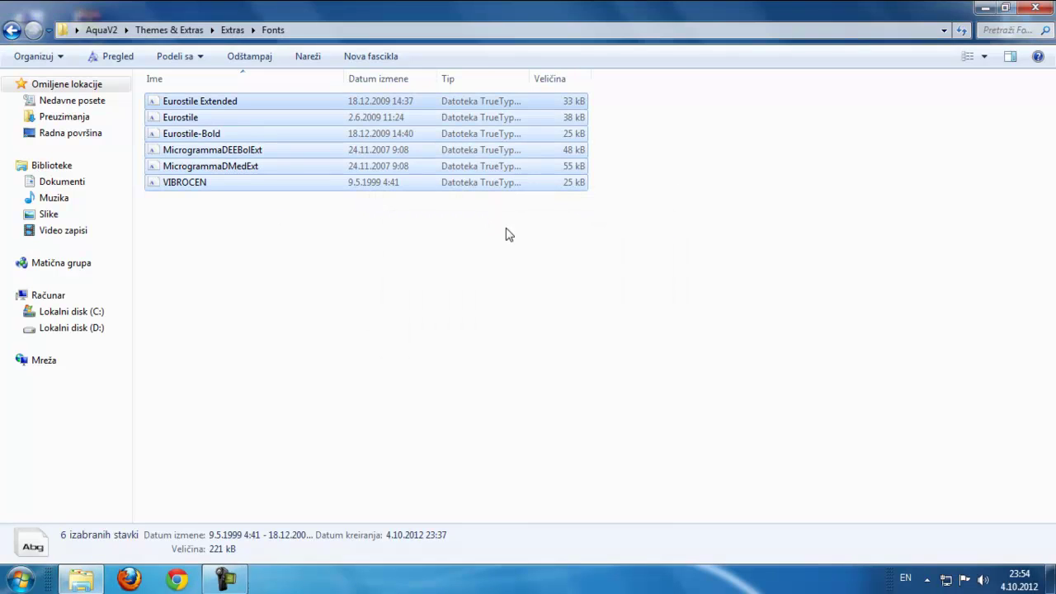
Refresh the Fonts folder listing and close the window
left_click(384, 242)
right_click(384, 240)
left_click(417, 314)
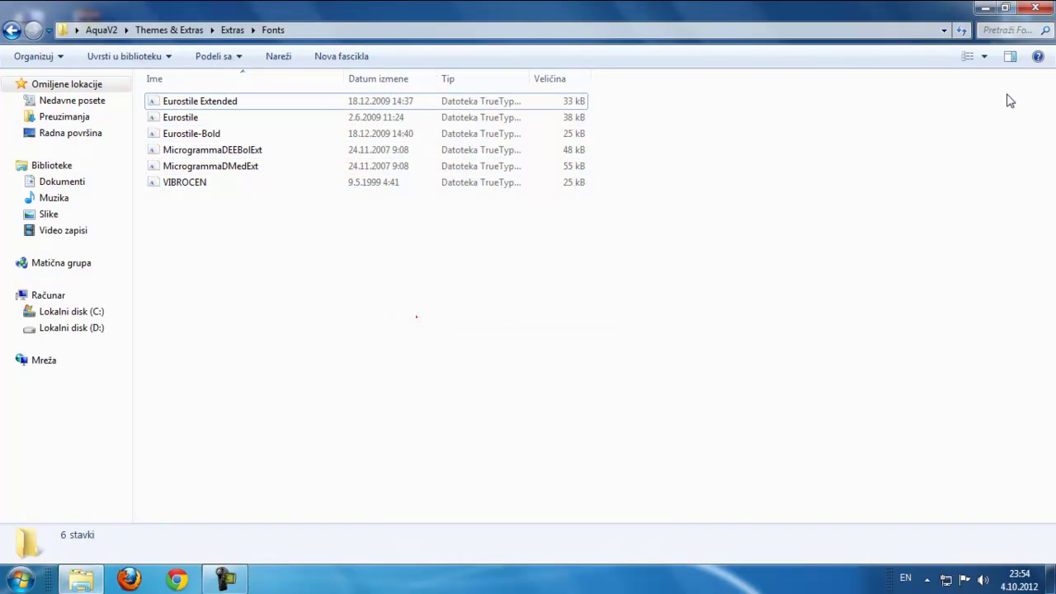
left_click(1036, 11)
Open Prilagodi from the desktop menu and pick AquaV2 under Installed themes
right_click(450, 134)
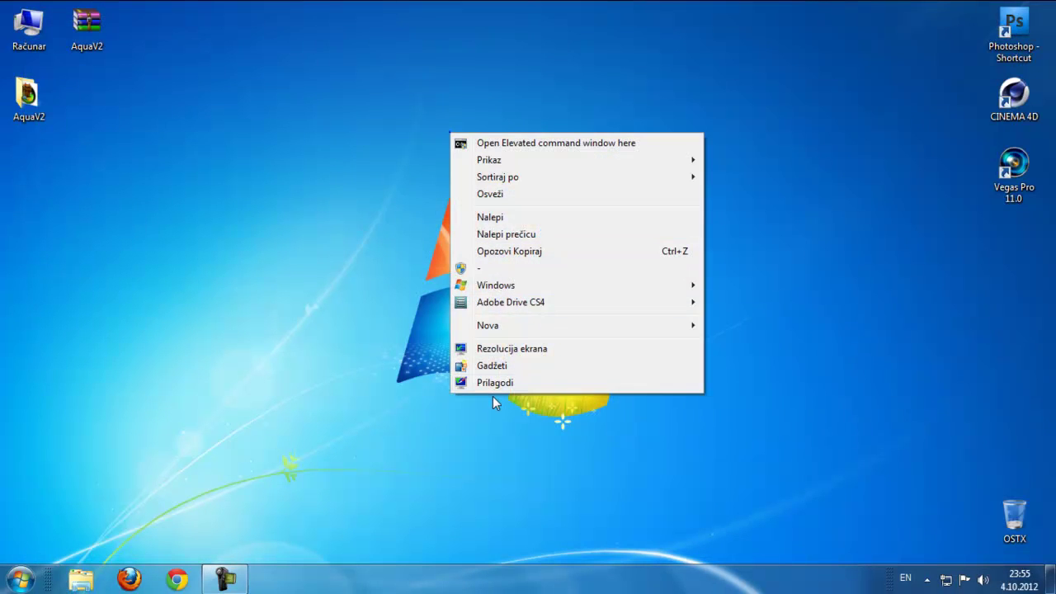
left_click(487, 387)
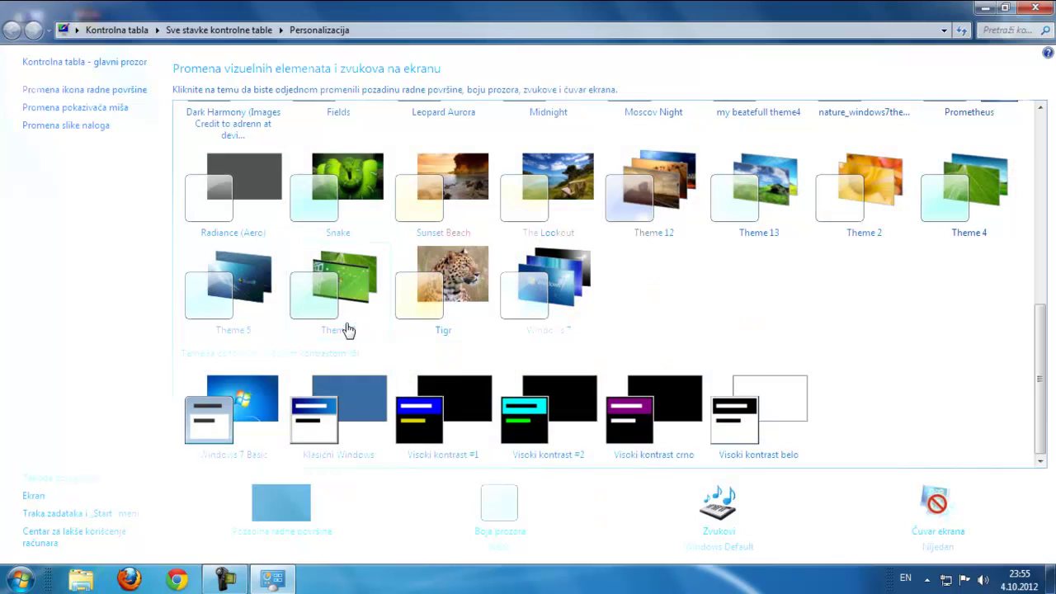
scroll(420, 316, "up", 3)
scroll(480, 304, "up", 1)
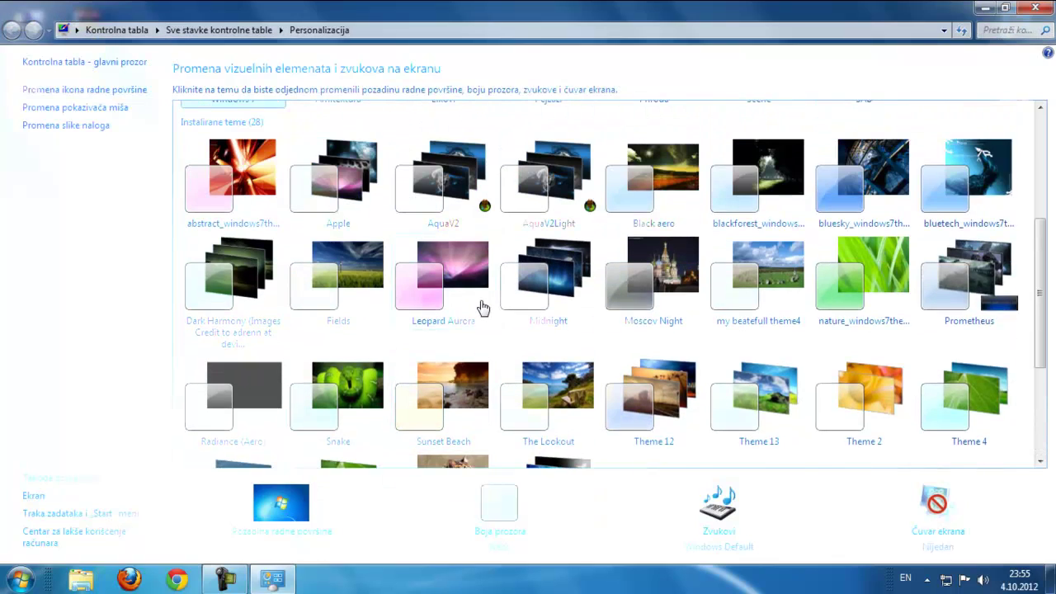
scroll(480, 304, "up", 2)
scroll(475, 311, "up", 2)
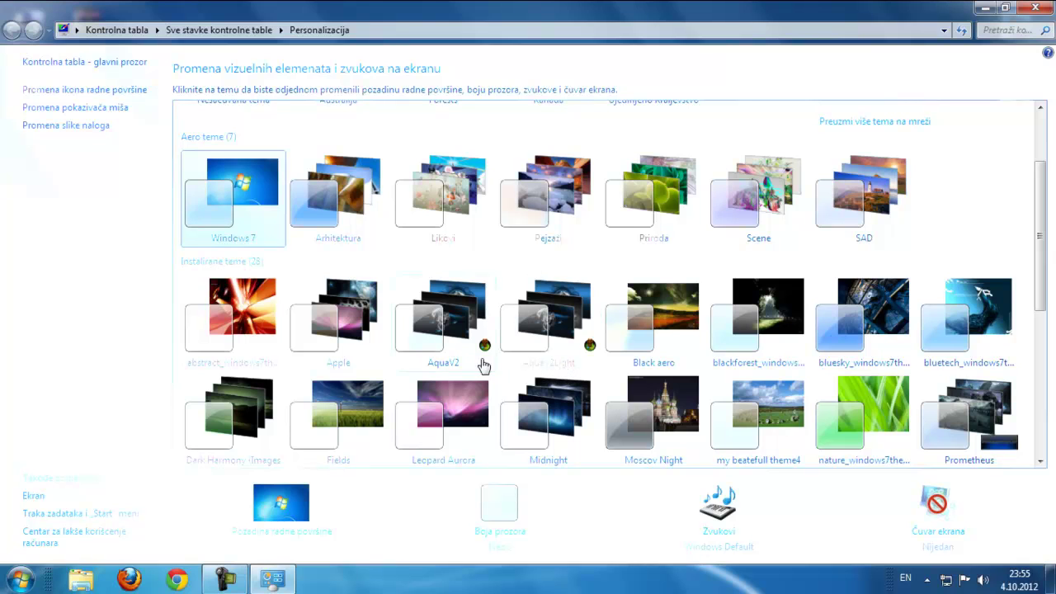
left_click(459, 320)
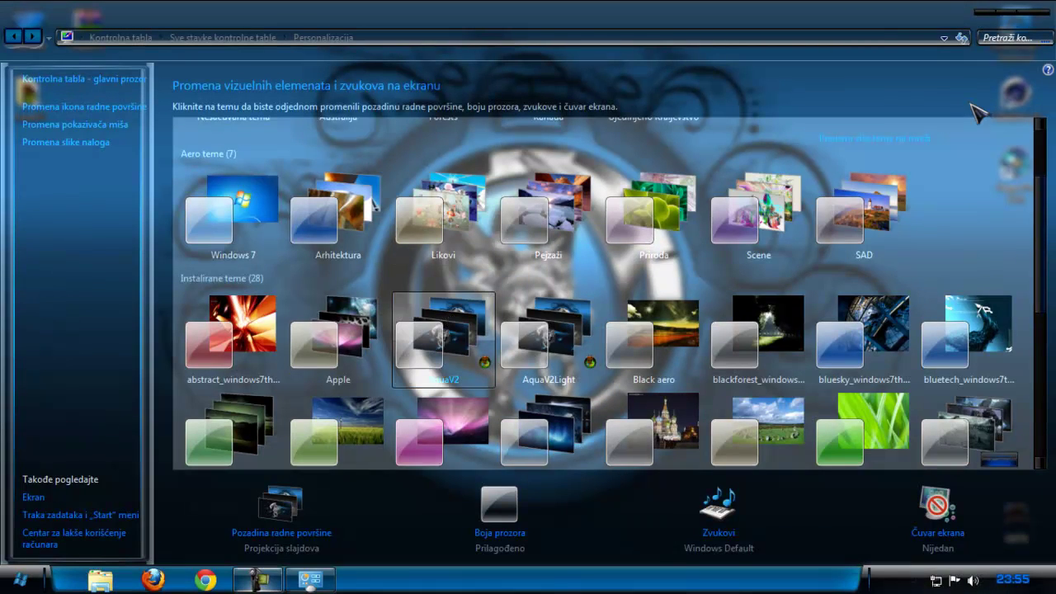
Close Personalization and briefly open and close the Računar window
left_click(1031, 15)
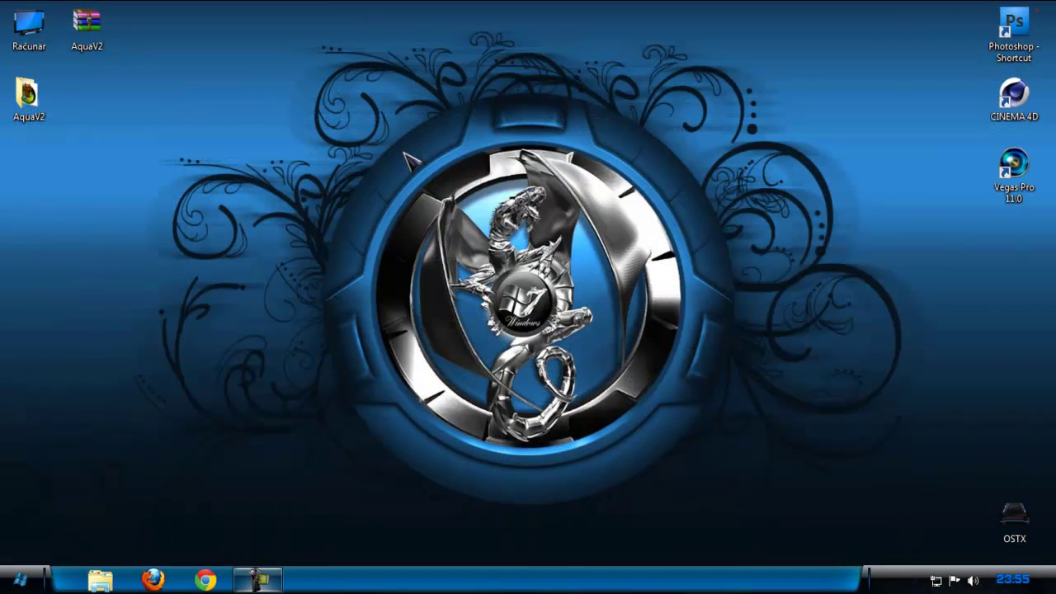
right_click(257, 143)
left_click(281, 204)
right_click(277, 208)
key("Escape")
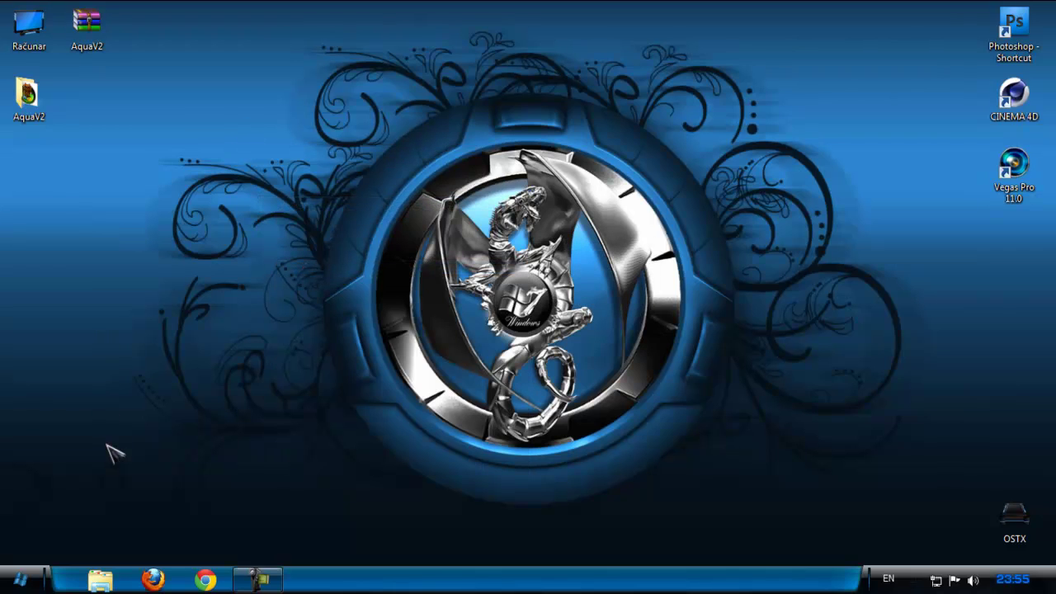
double_click(37, 51)
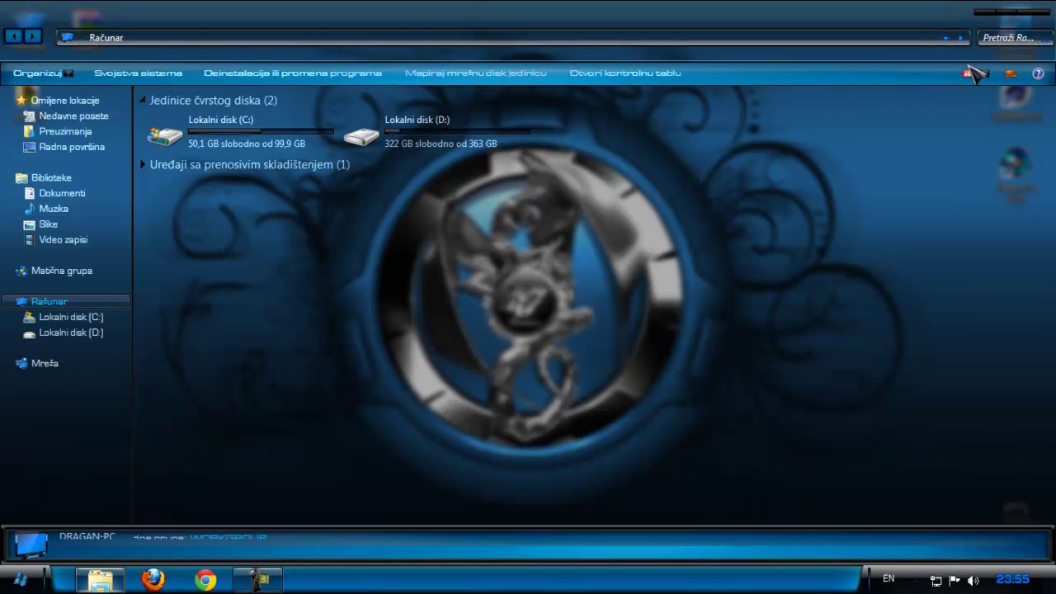
left_click(1041, 17)
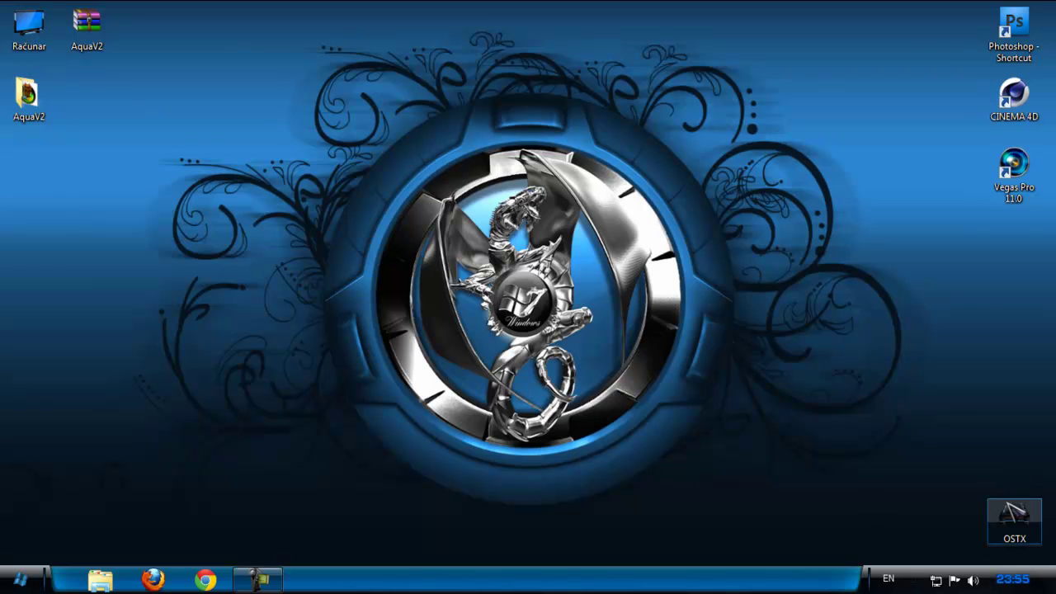
Reopen Računar to inspect the AquaV2 look, close it, and reopen Personalization
double_click(30, 29)
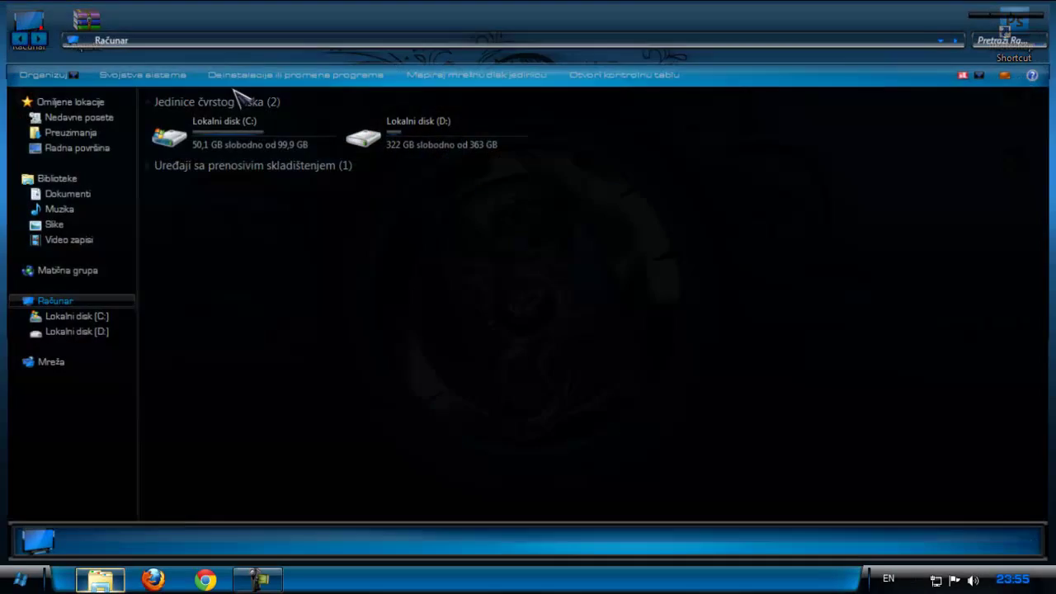
left_click(376, 216)
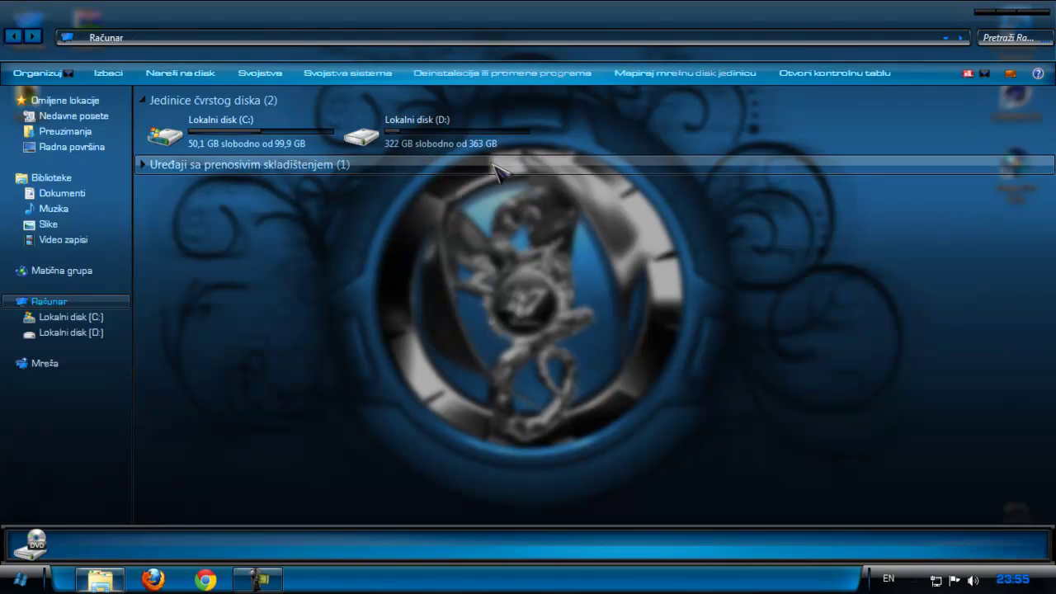
mouse_move(633, 224)
left_mouse_down()
mouse_move(428, 348)
mouse_move(652, 337)
left_mouse_up()
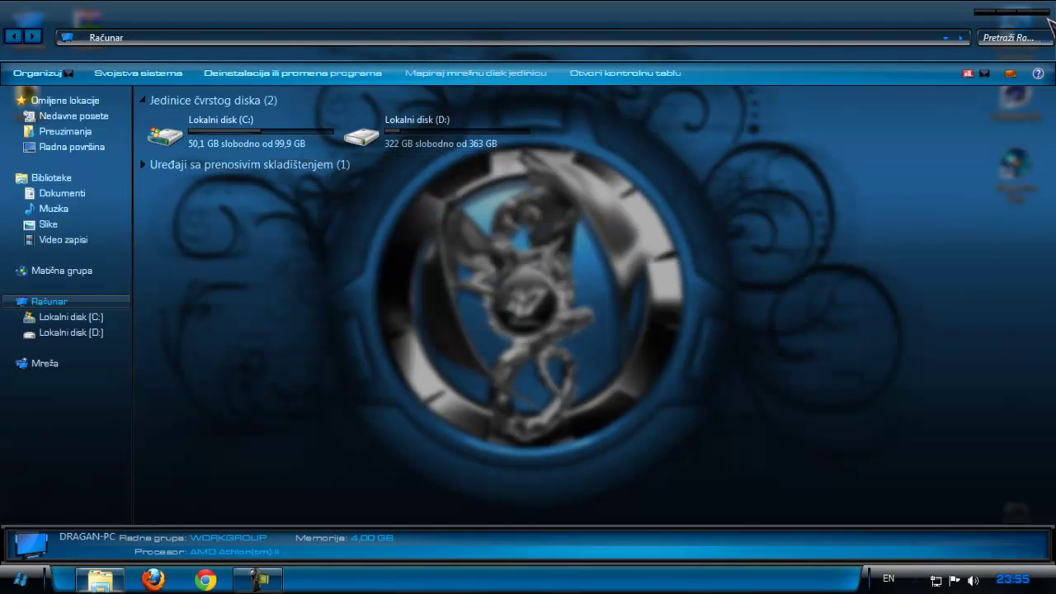
left_click(1049, 22)
right_click(647, 112)
left_click(700, 373)
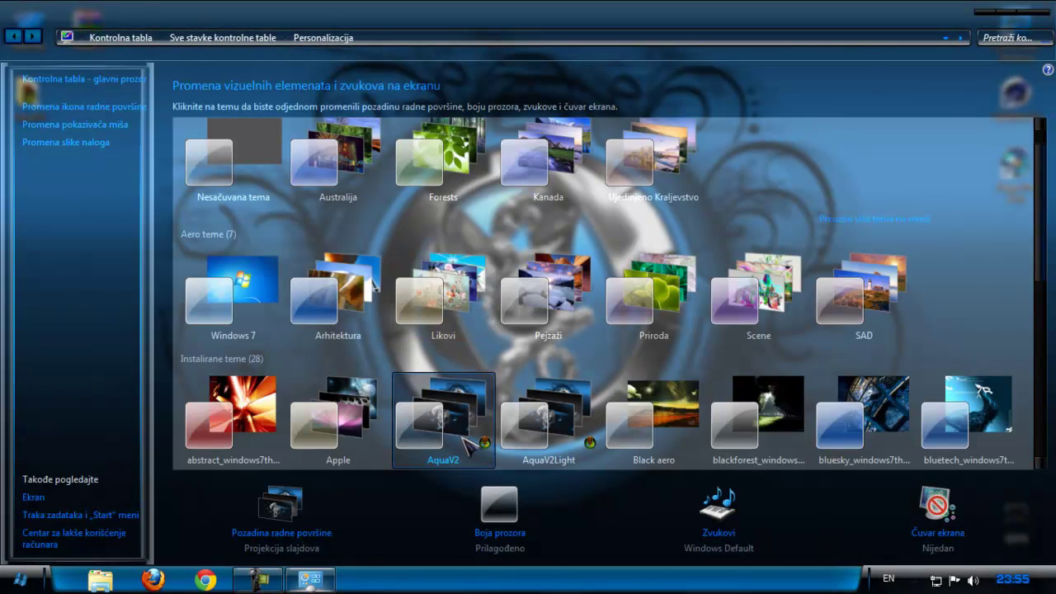
Set the blue cubes image as the only desktop background and save changes
left_click(281, 532)
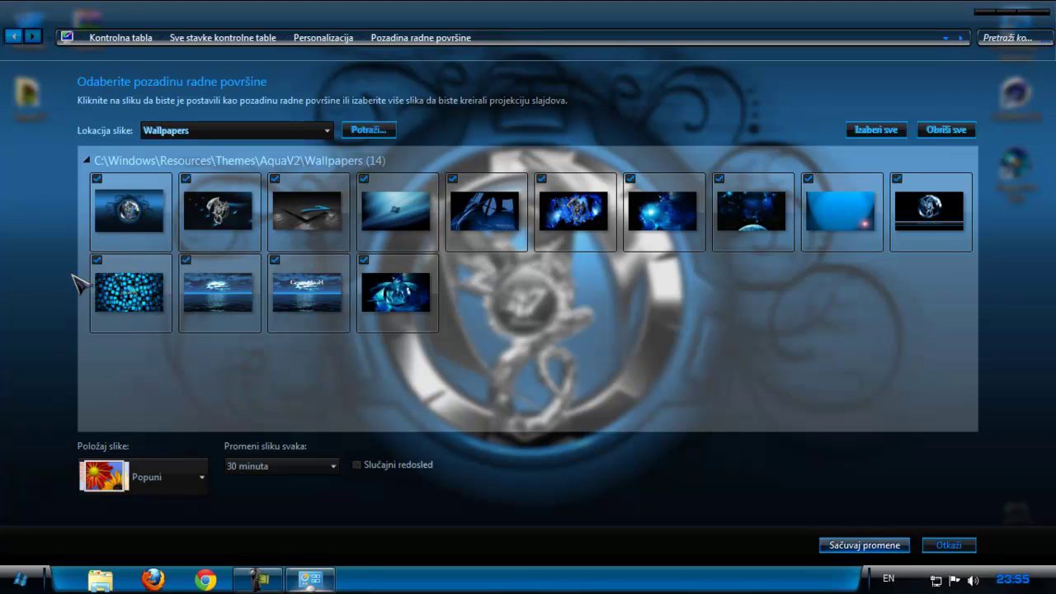
left_click(128, 296)
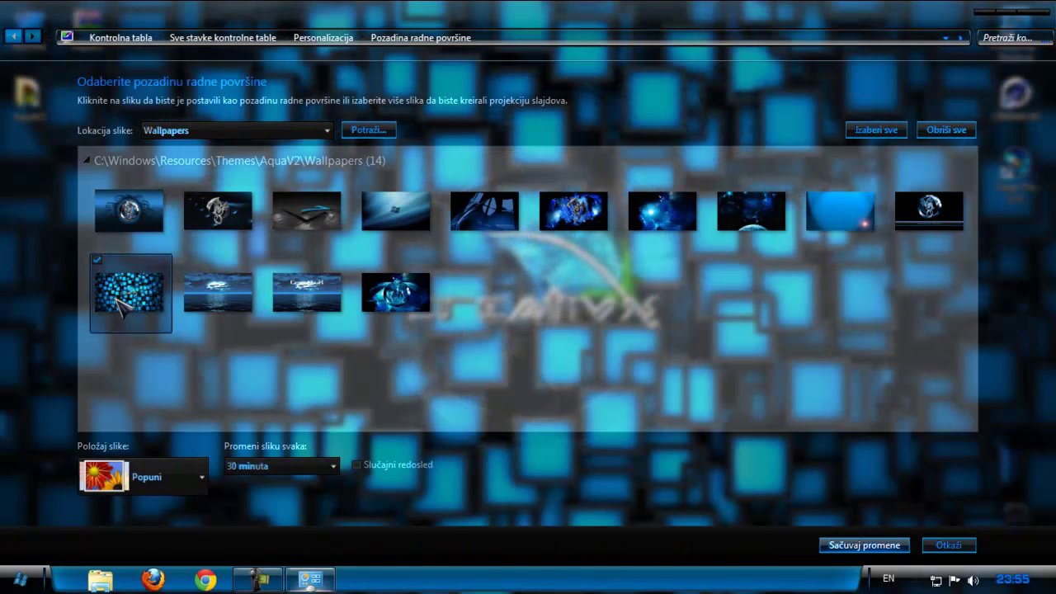
left_click(862, 545)
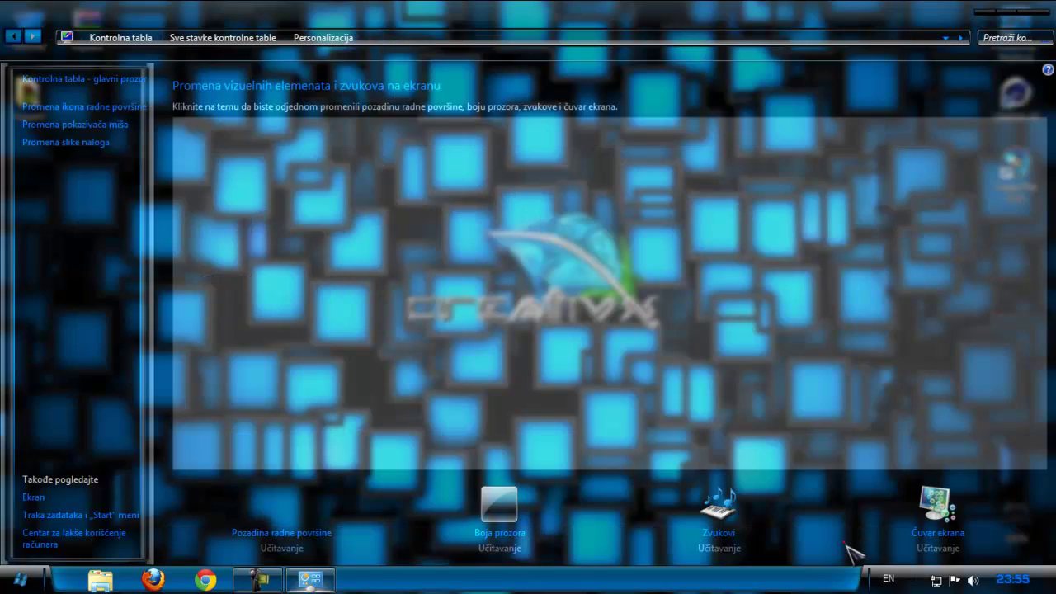
left_click(1038, 12)
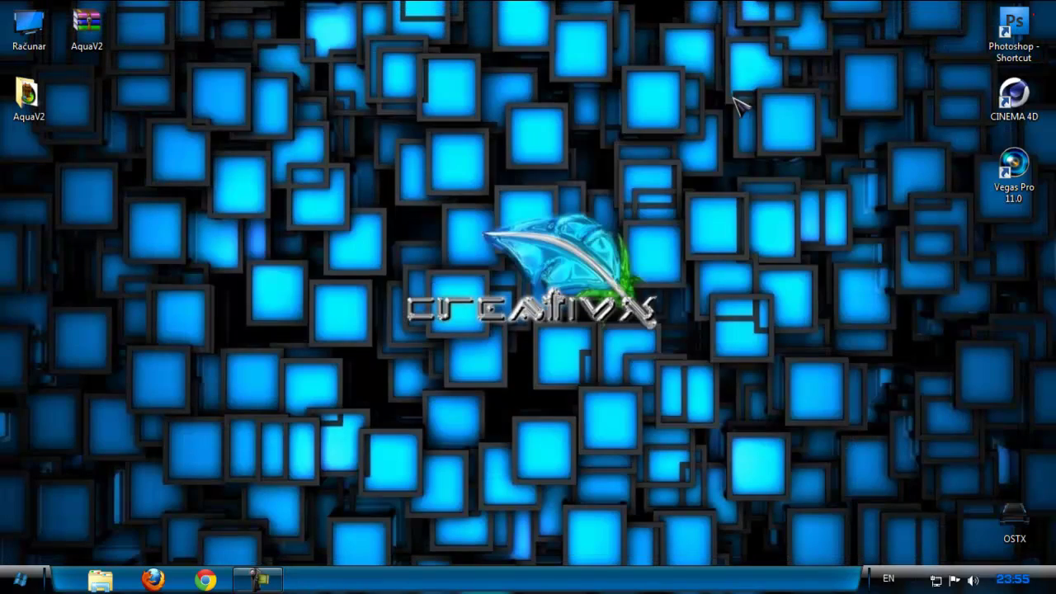
Paste the AquaV2 and AquaV2Light items onto the desktop, confirming the merge with Da
right_click(487, 165)
left_click(518, 221)
right_click(509, 179)
left_click(561, 264)
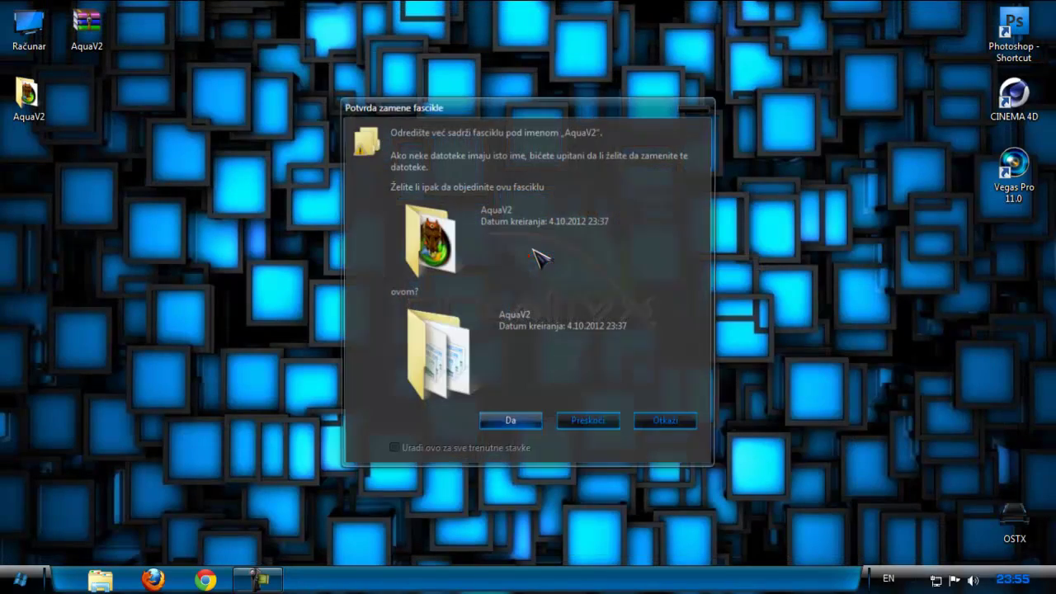
left_click(694, 109)
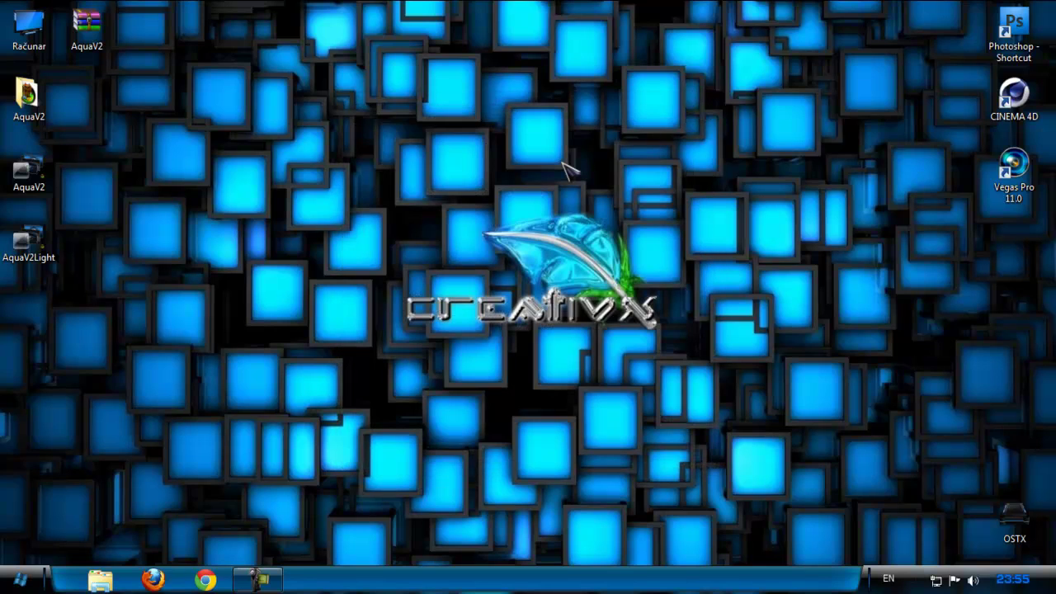